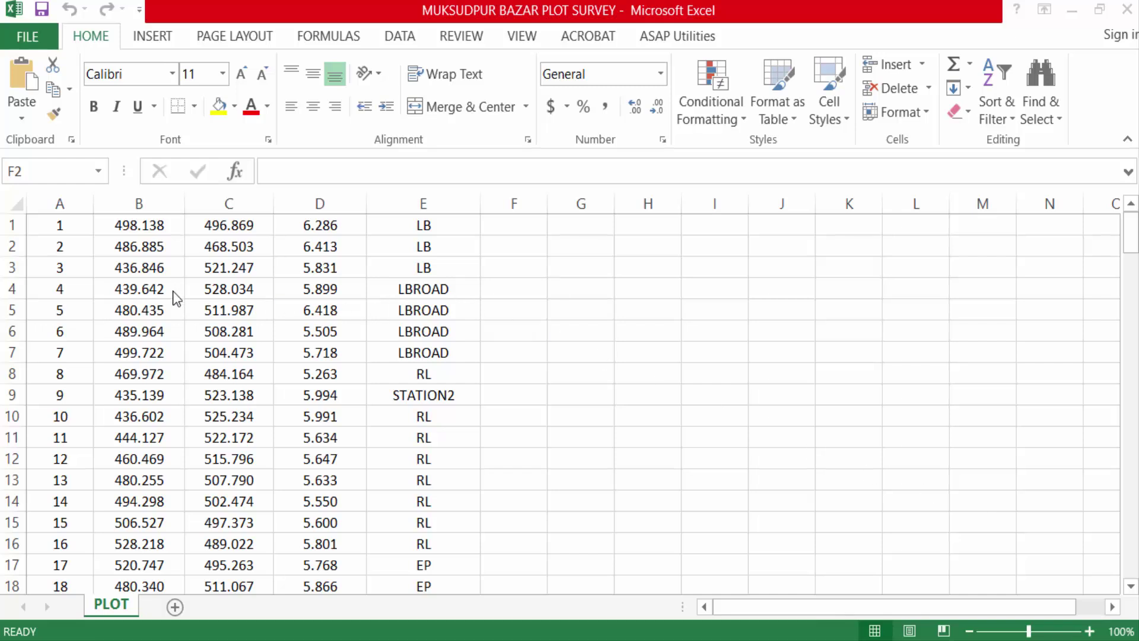
Review the first survey row: point 1, easting, northing, elevation and remark LB
left_click(122, 229)
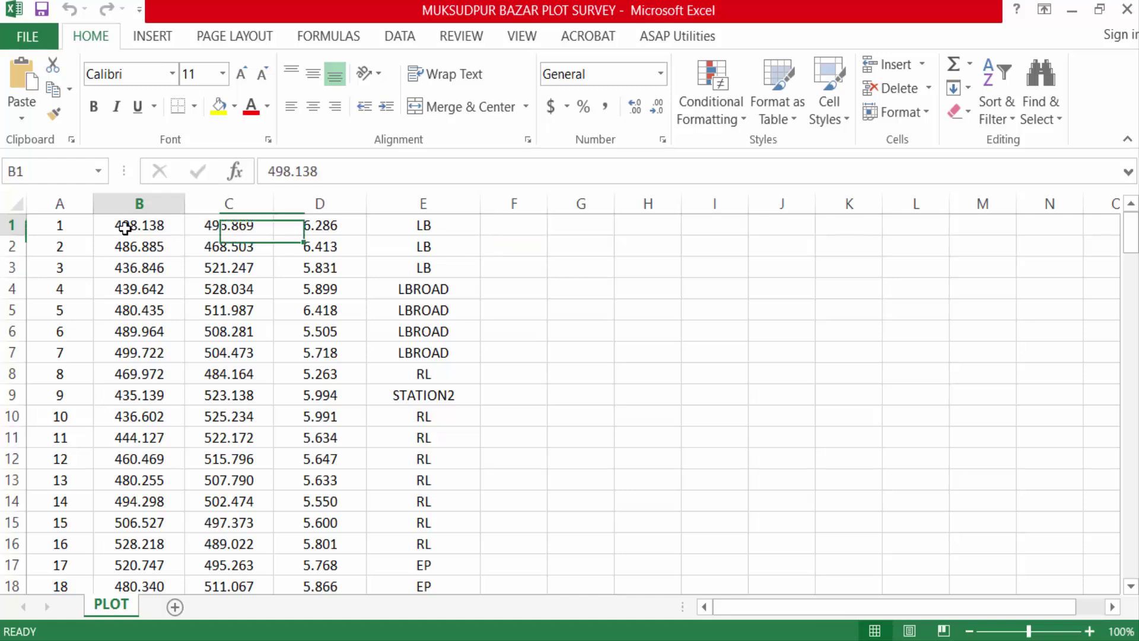
left_click(229, 224)
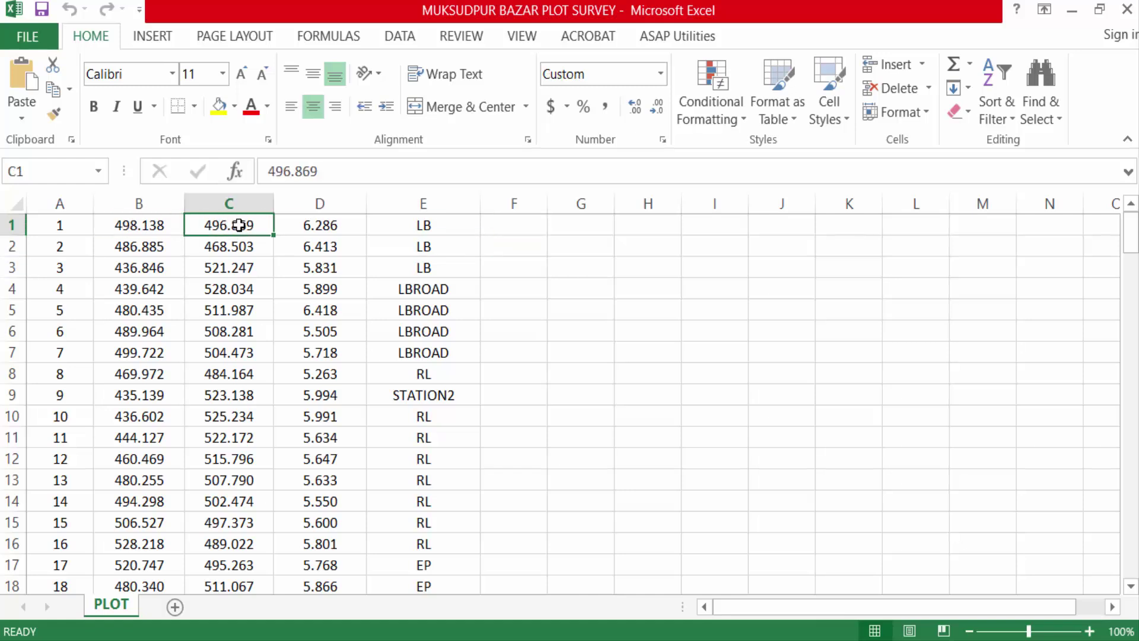
left_click(317, 224)
left_click(435, 225)
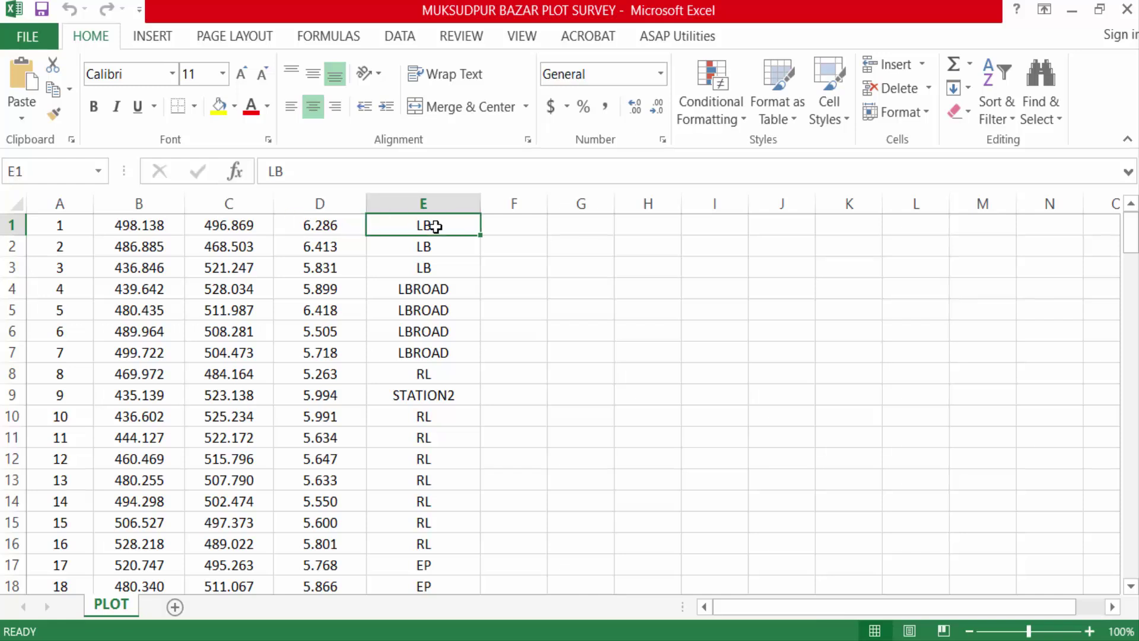
left_click(65, 226)
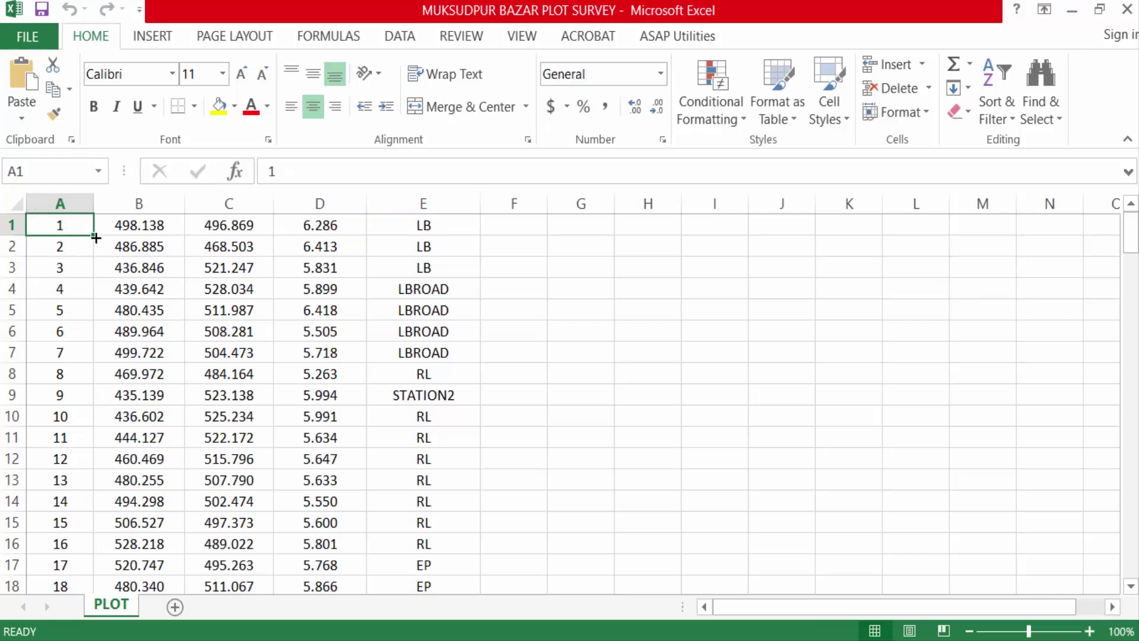
Set cell A2 to point number 2 and return to the Excel survey workbook
left_click_drag(94, 236, 95, 255)
left_click(70, 249)
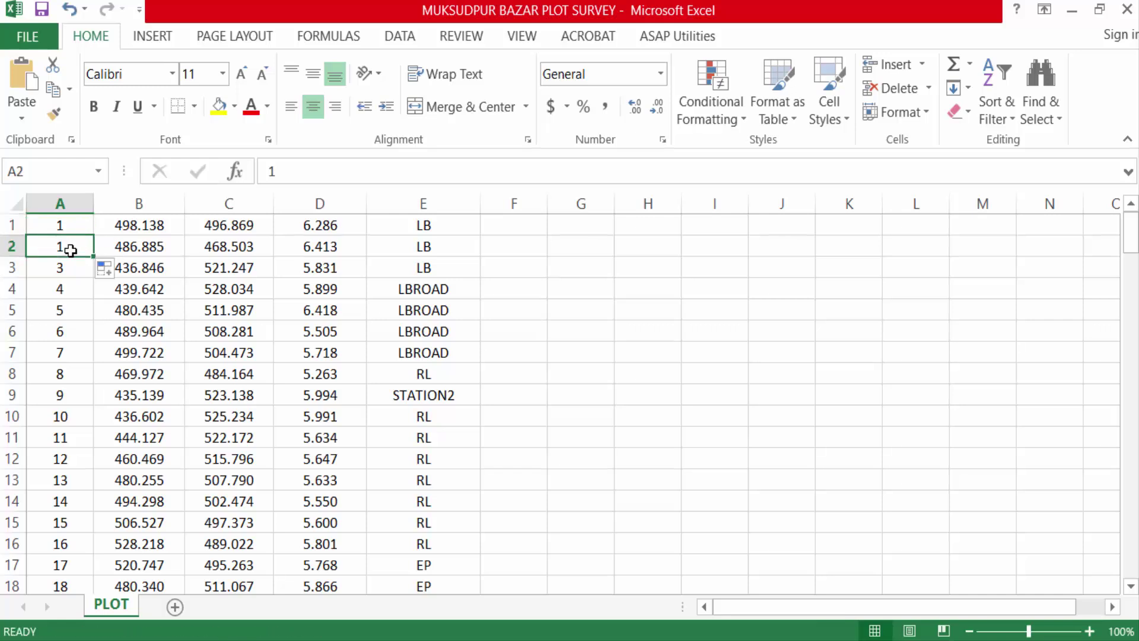
type("2")
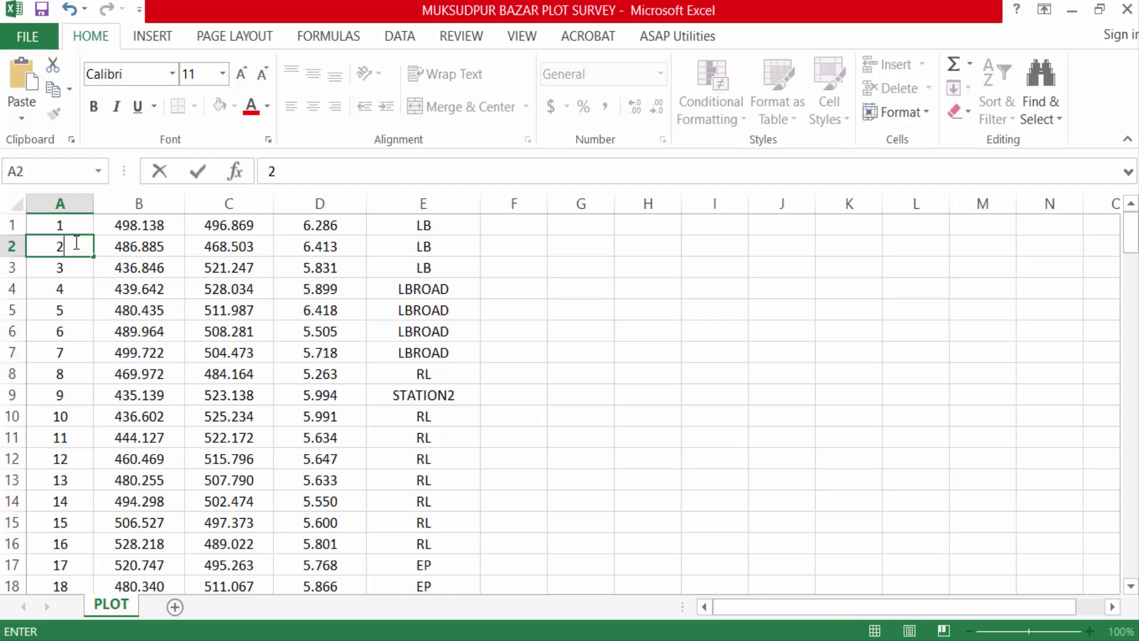
left_click(80, 224)
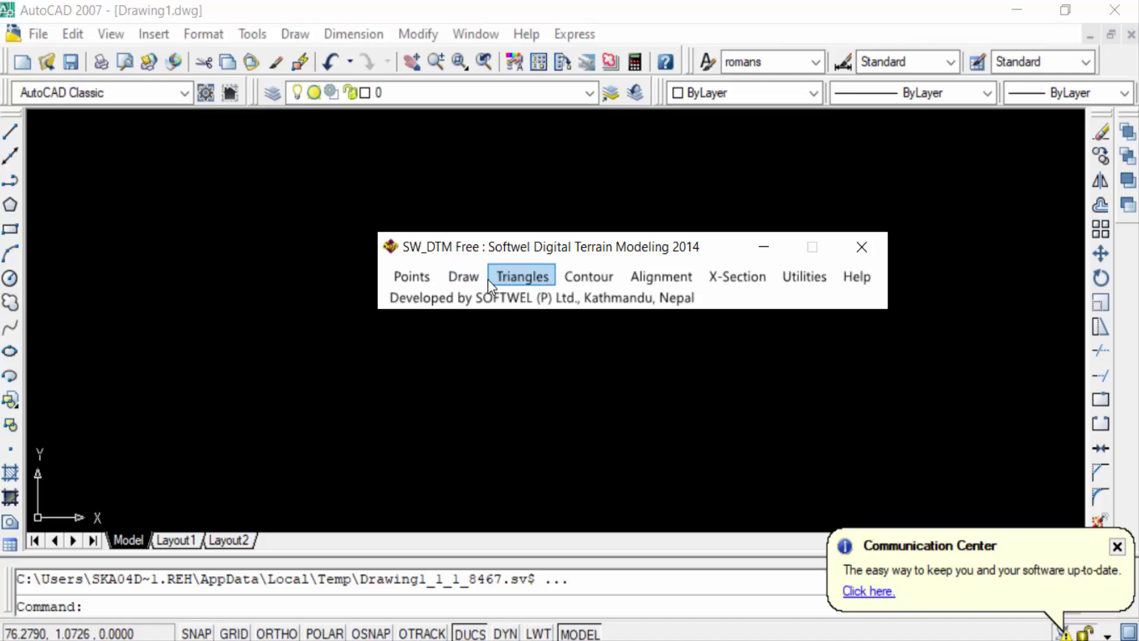
key("alt+Tab")
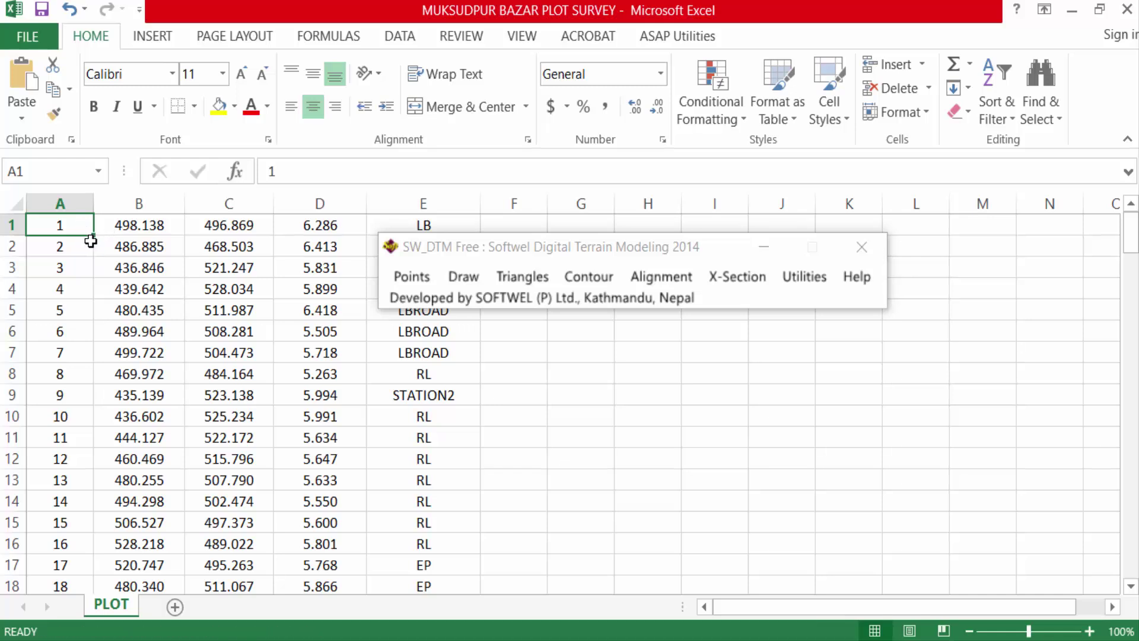
Copy the survey range A1:E147 from Excel and switch to AutoCAD's Drawing1
key("ctrl+shift+End")
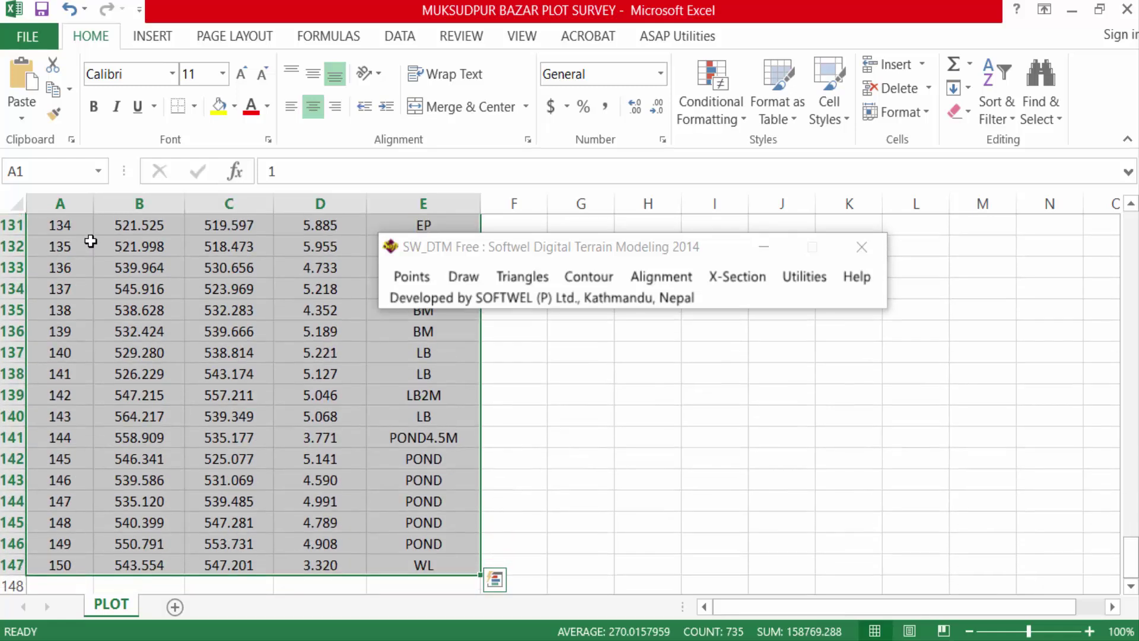
key("ctrl+c")
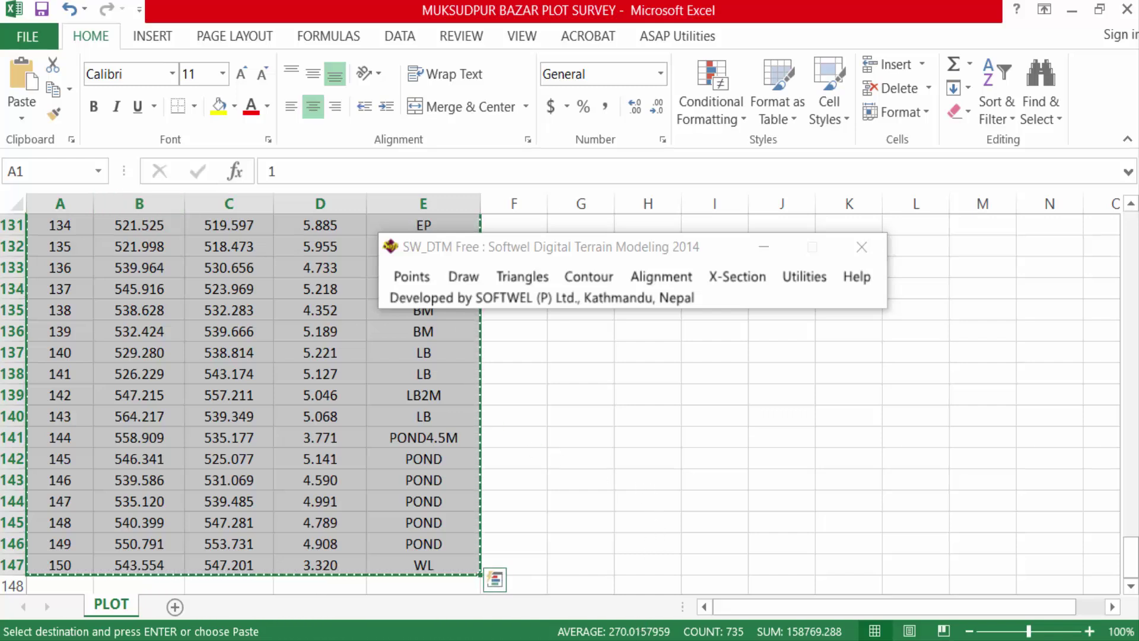
key("alt+Tab")
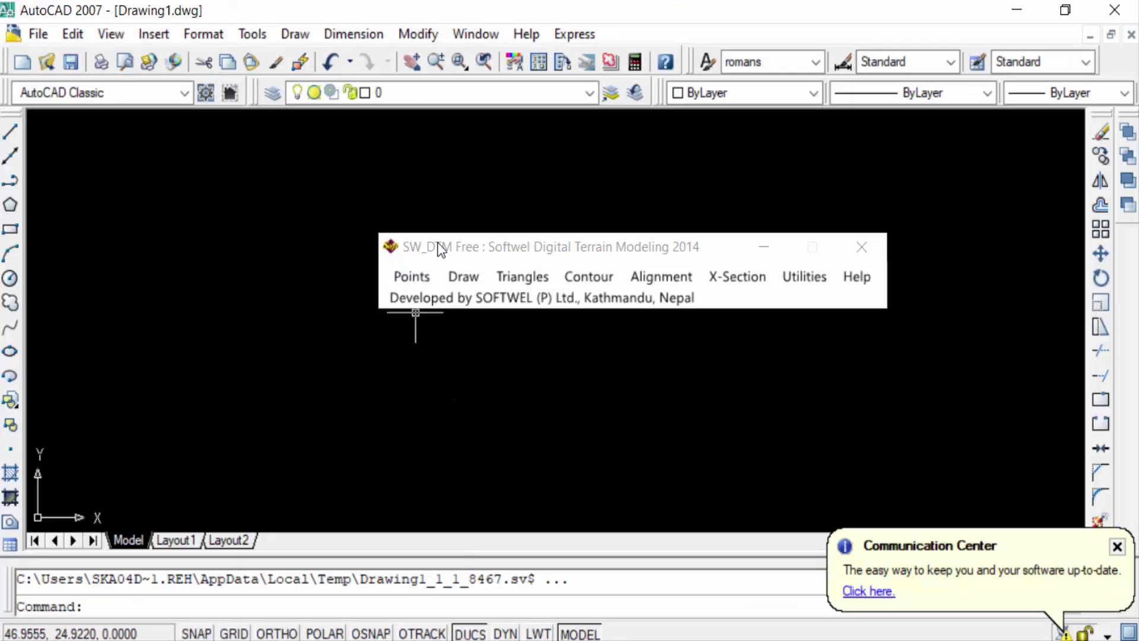
Import the copied points through SW_DTM's Import Points From Excel at label scale 0.25
left_click_drag(457, 240, 362, 164)
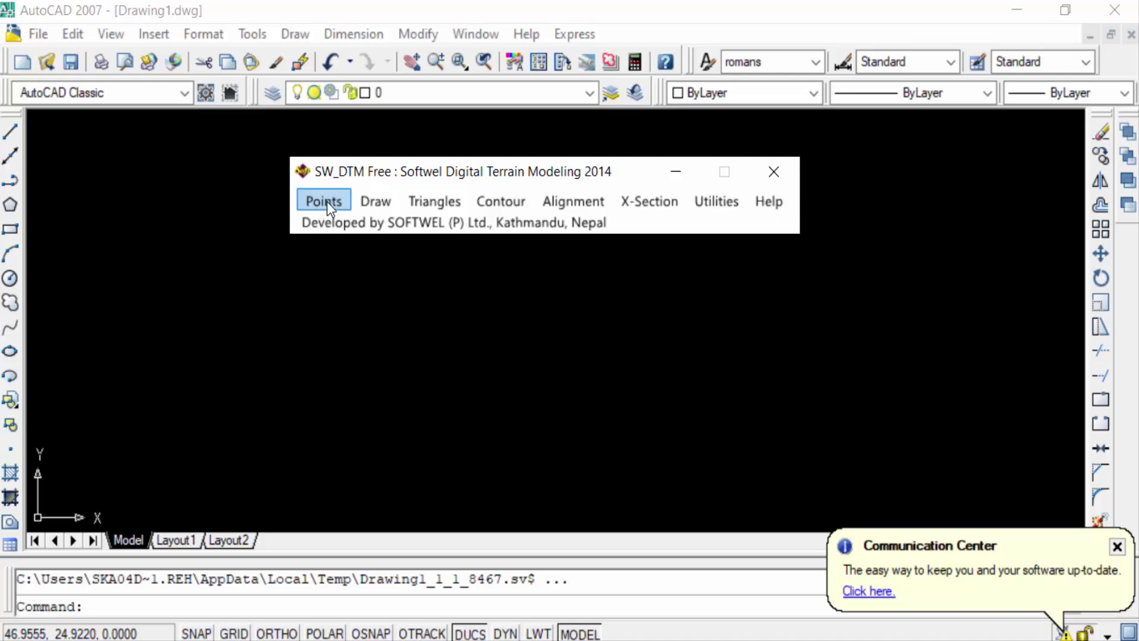
left_click(325, 201)
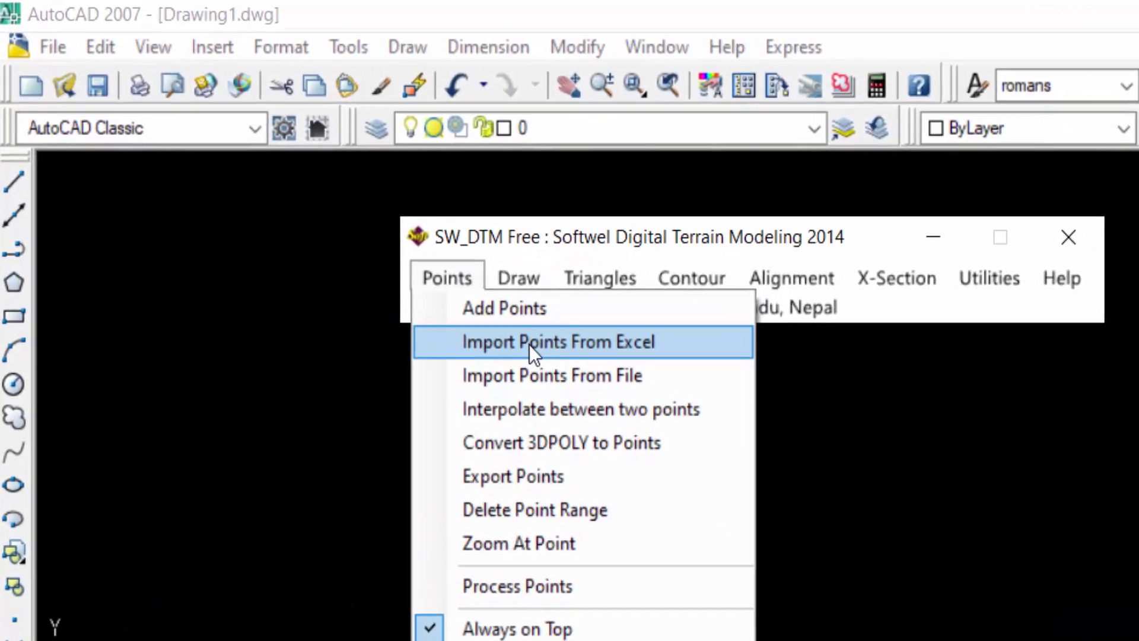
left_click(528, 343)
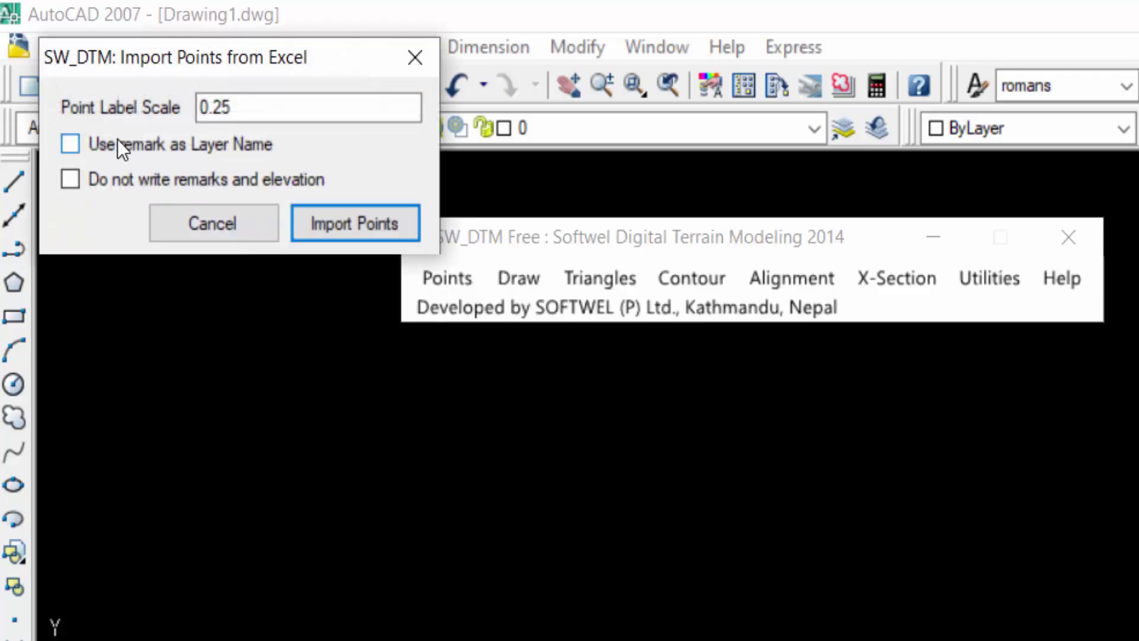
left_click_drag(141, 58, 197, 299)
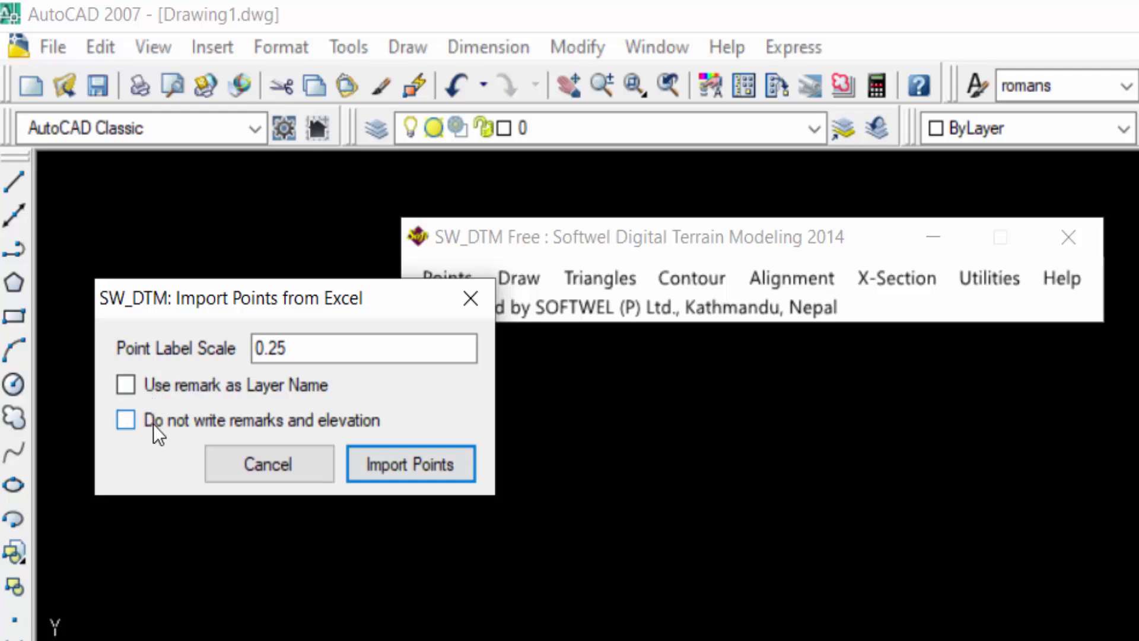
left_click(400, 468)
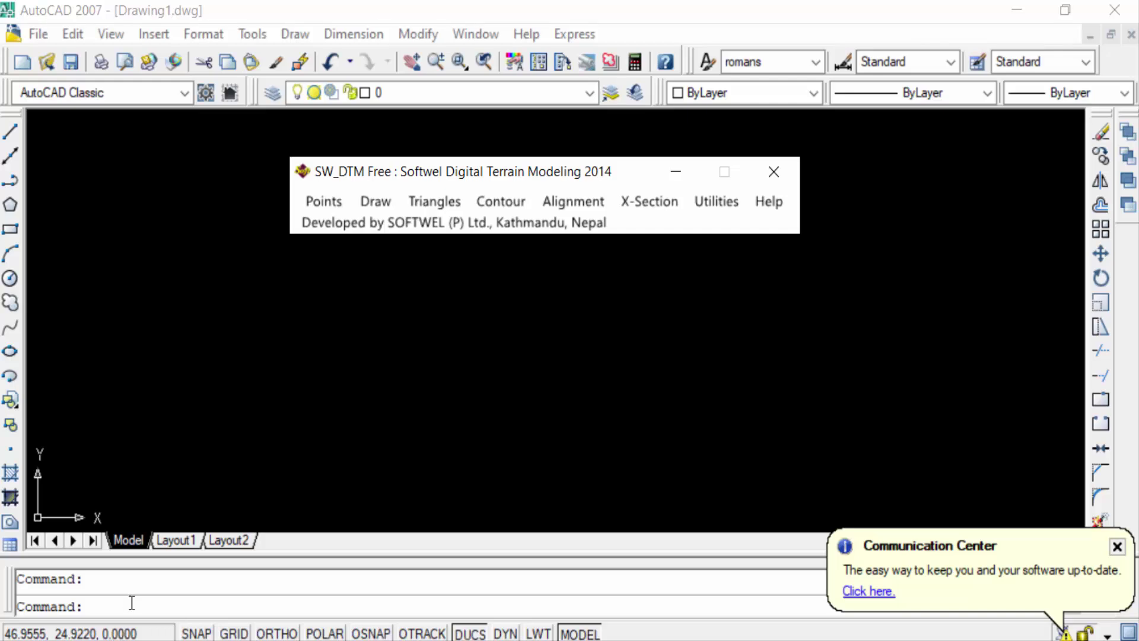
Zoom All to fit the imported points and inspect their number, remark and elevation labels
type("z")
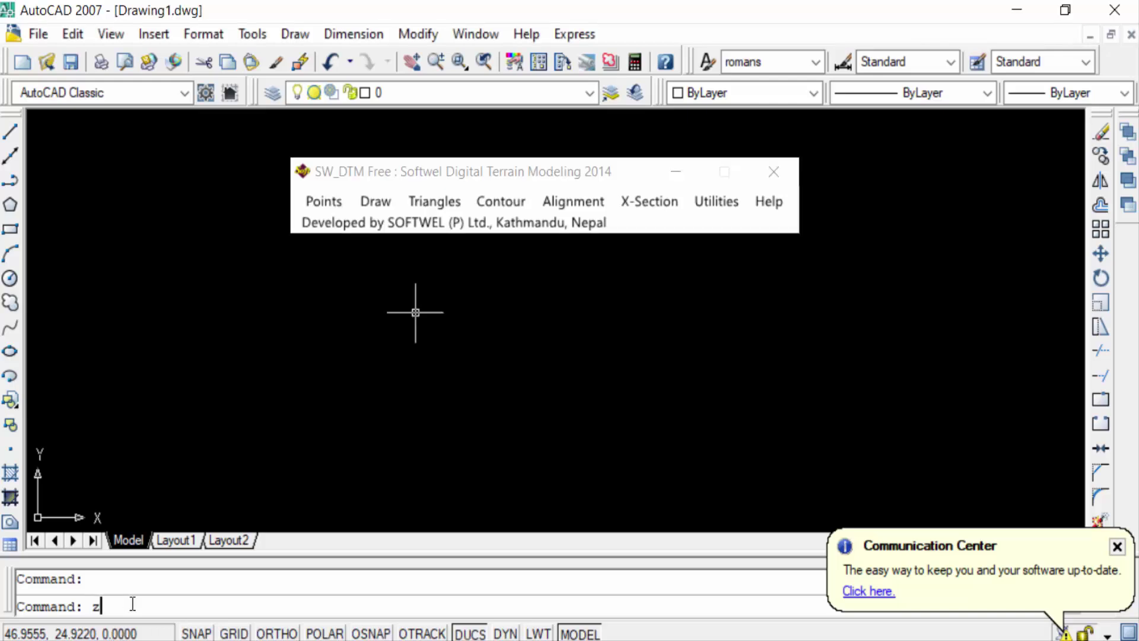
key("Return")
type("a")
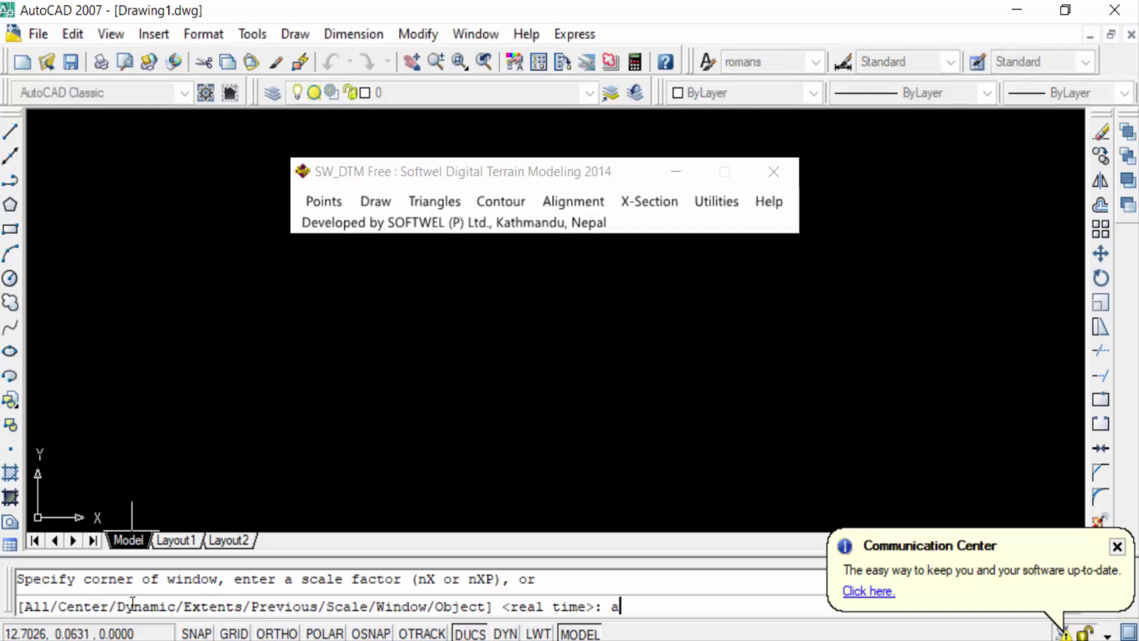
key("Return")
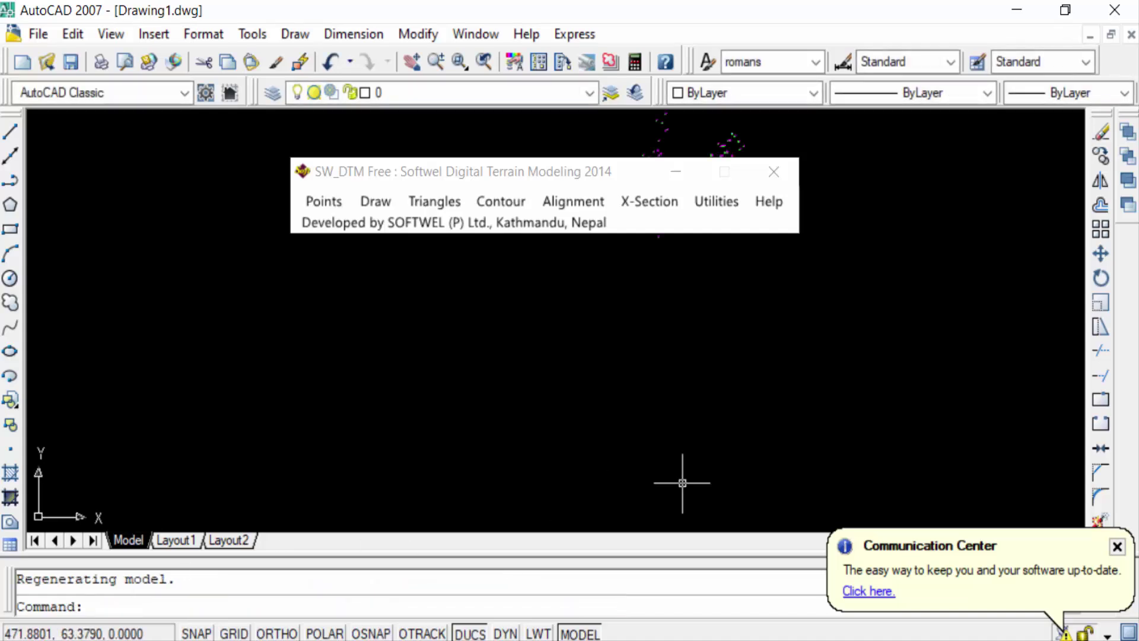
scroll(475, 320, "up", 4)
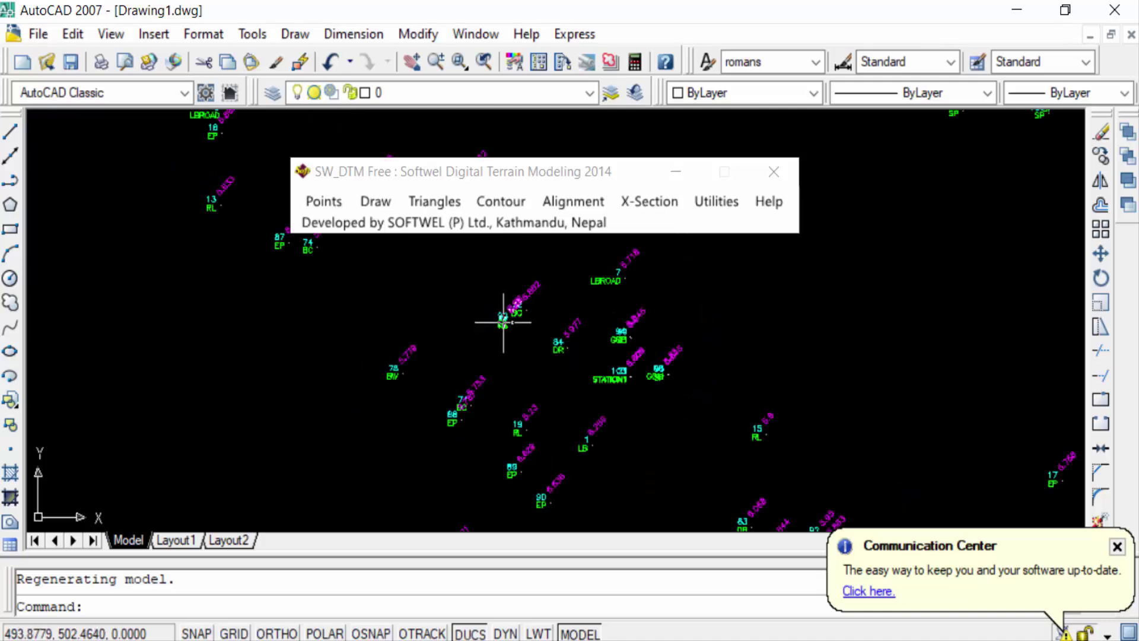
scroll(504, 320, "up", 5)
scroll(564, 351, "down", 2)
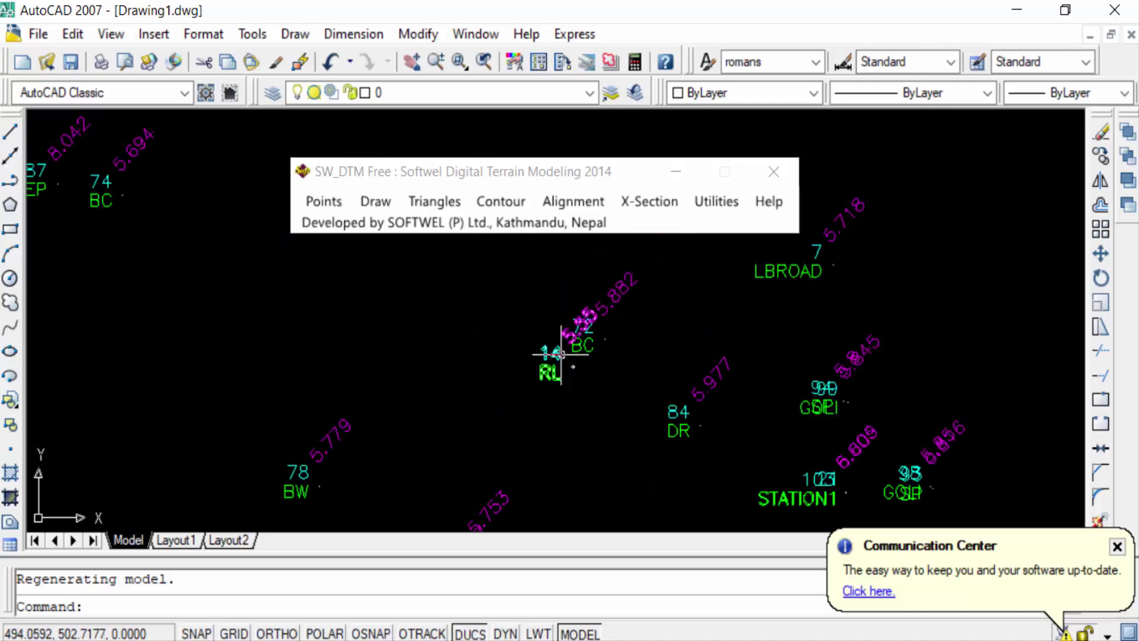
scroll(560, 355, "down", 4)
scroll(455, 388, "up", 3)
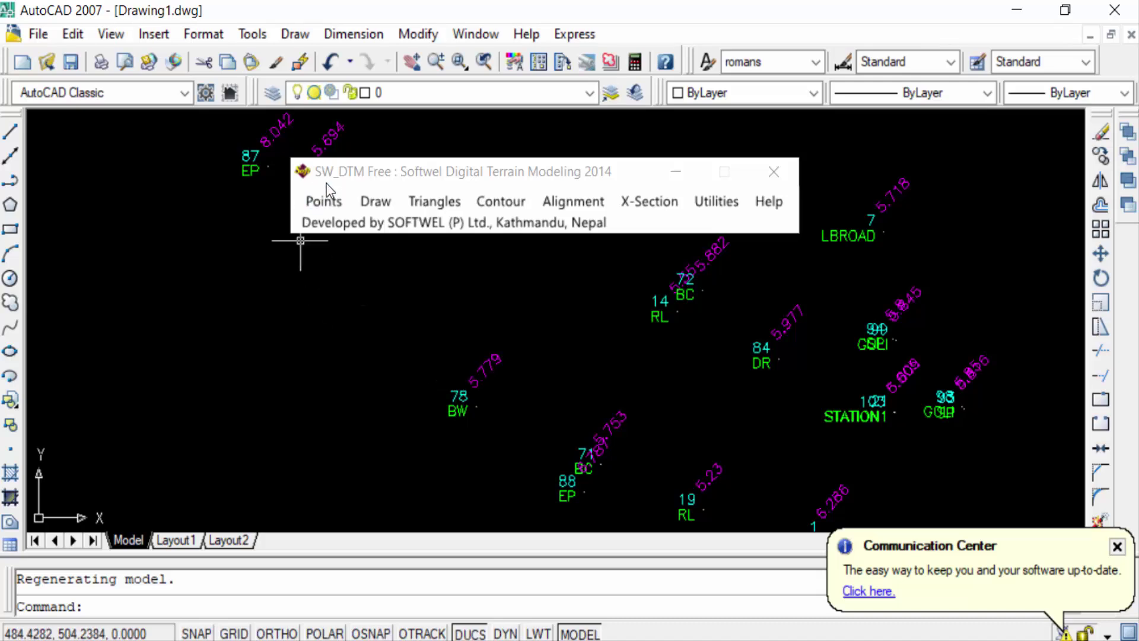
scroll(480, 392, "up", 4)
scroll(479, 392, "down", 4)
scroll(465, 412, "up", 4)
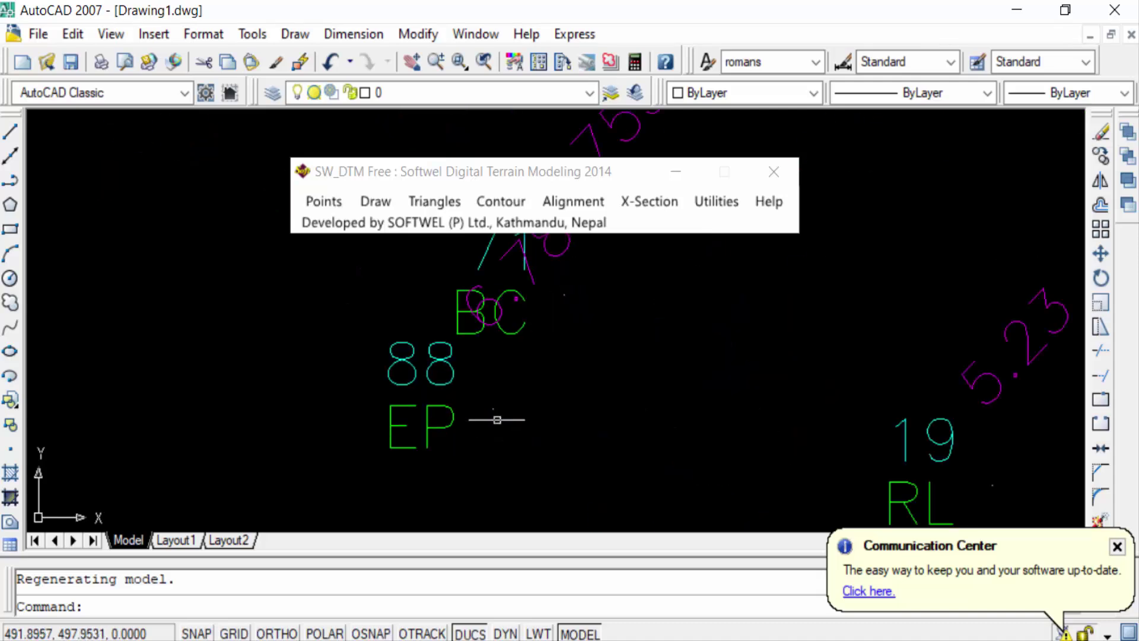
scroll(507, 435, "down", 3)
scroll(697, 422, "up", 2)
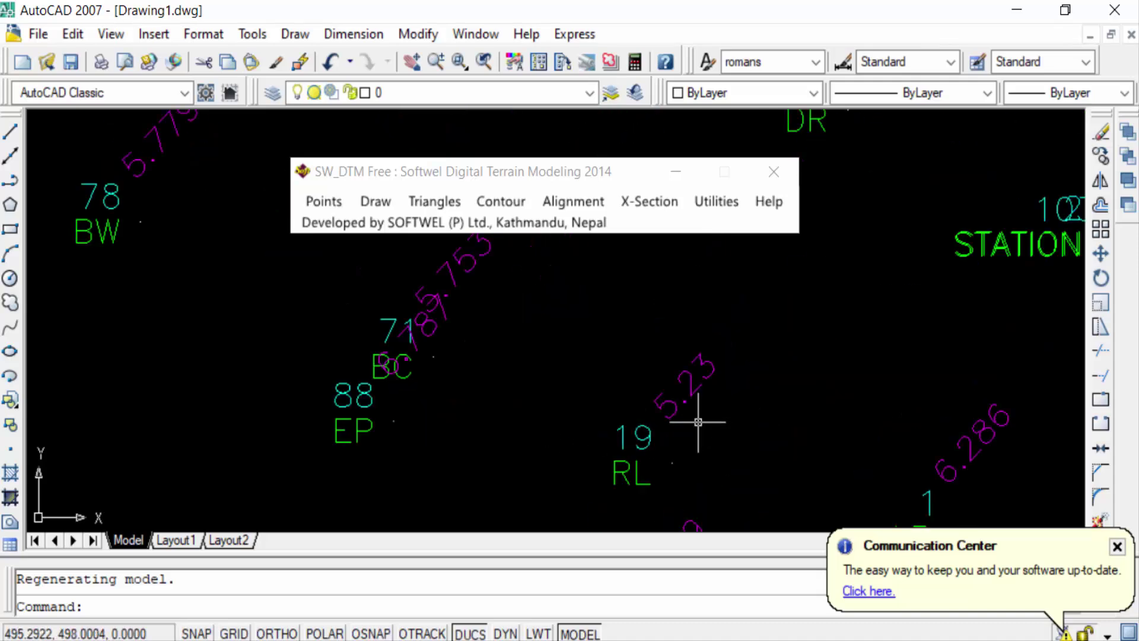
scroll(637, 422, "down", 4)
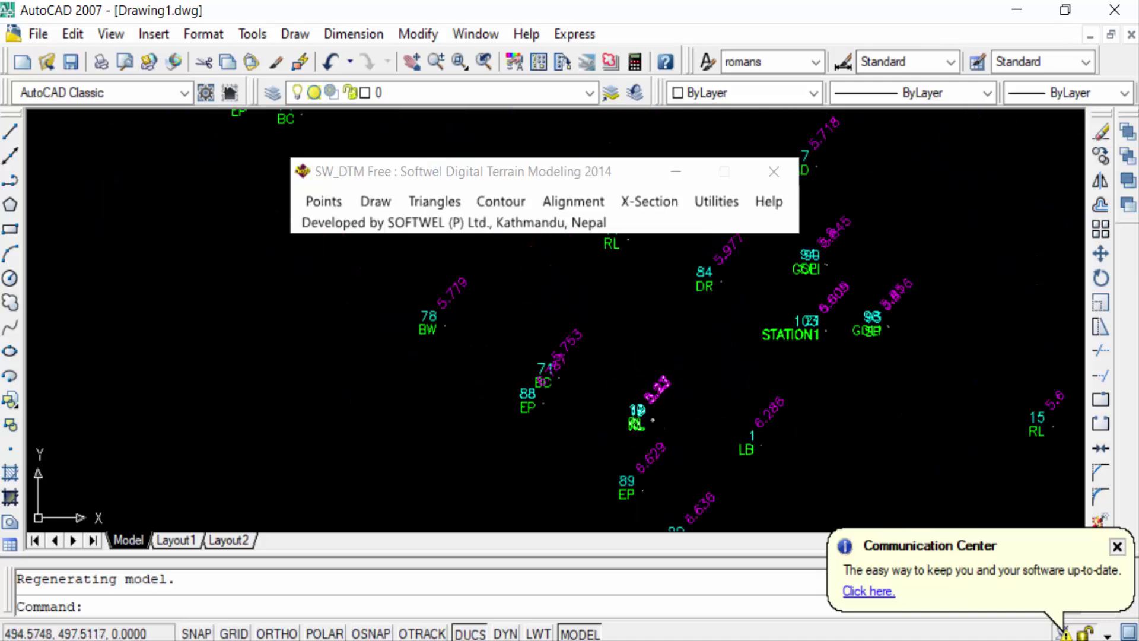
scroll(637, 421, "up", 2)
scroll(796, 452, "up", 5)
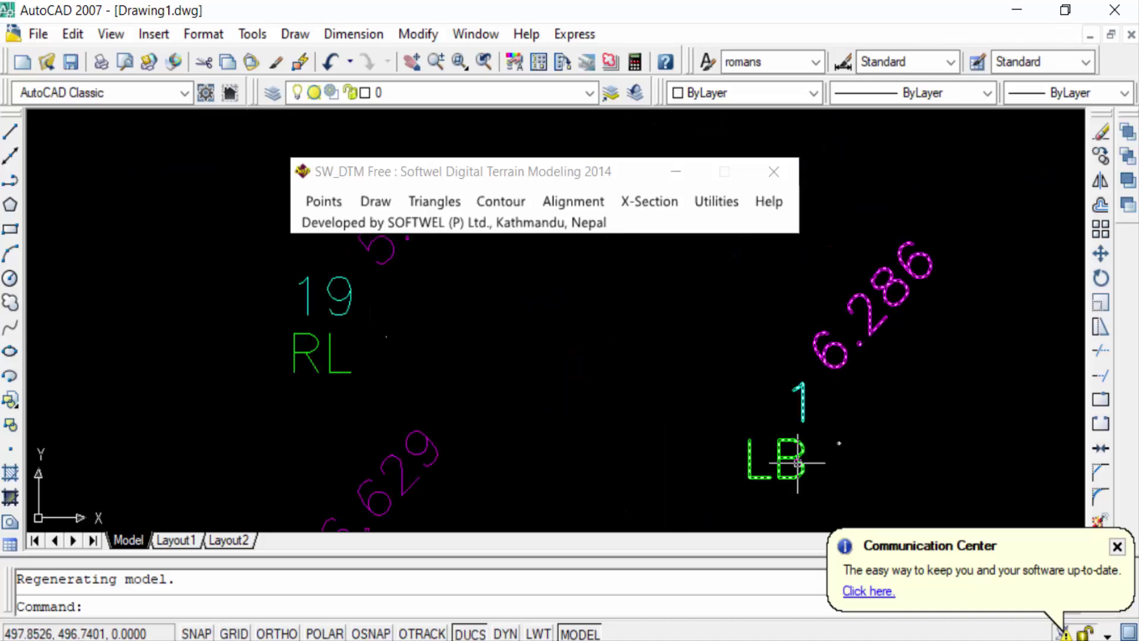
scroll(564, 433, "down", 5)
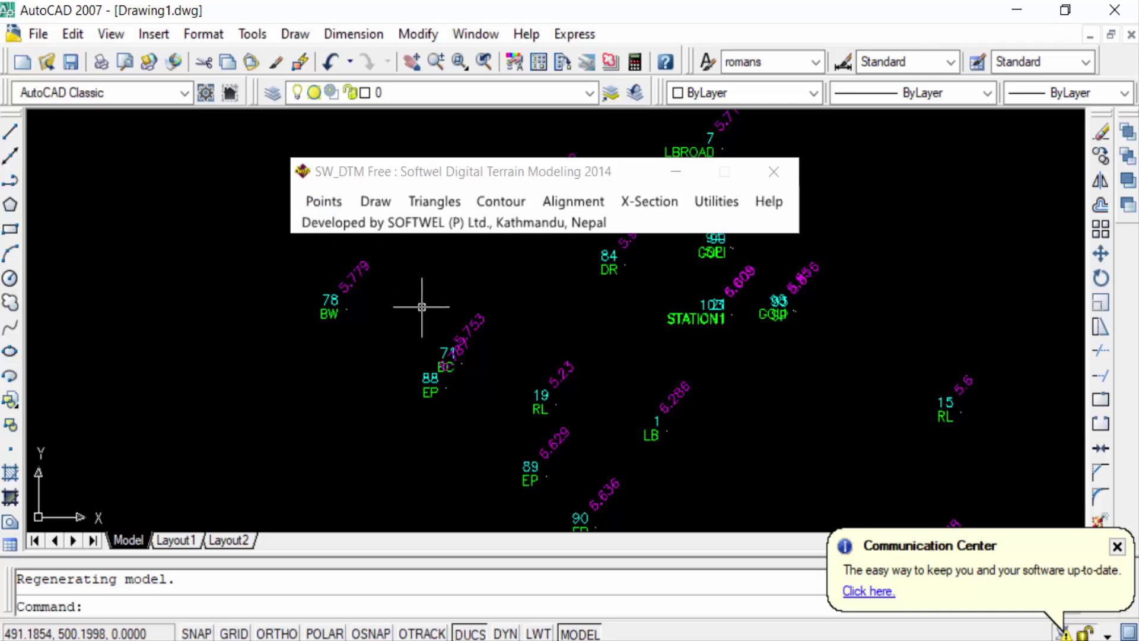
scroll(587, 423, "down", 6)
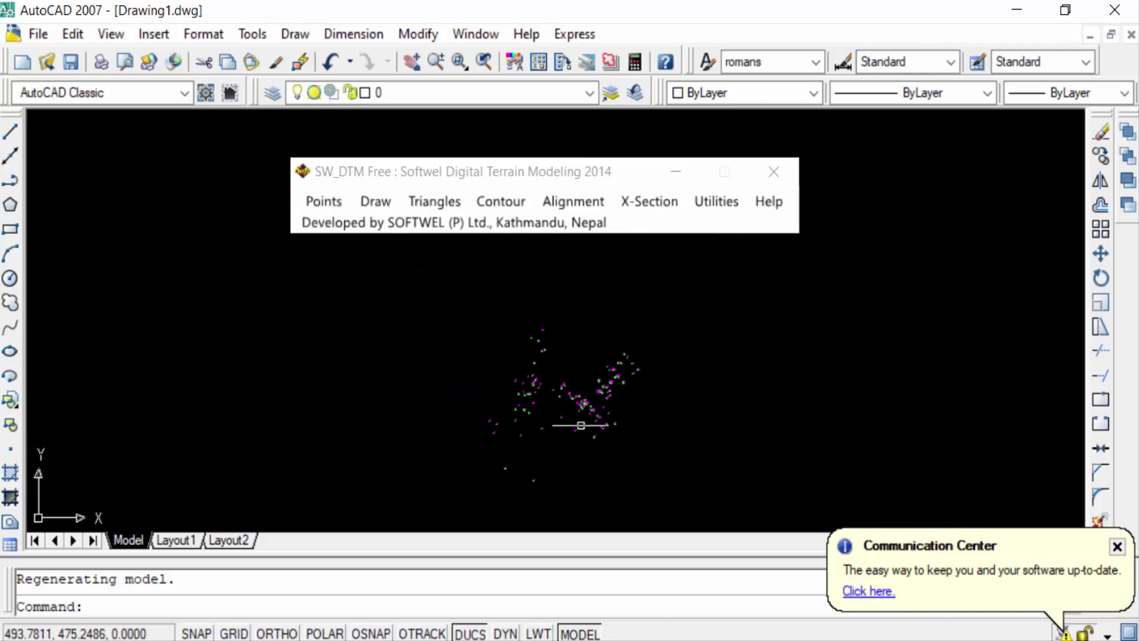
scroll(578, 436, "up", 2)
Cancel any pending command and start the Erase command
key("Escape")
type("e")
key("Return")
scroll(577, 447, "down", 3)
Window-select all the imported points and erase them
left_click(666, 427)
left_click(484, 315)
key("Return")
Re-import the Excel points with 'Use remark as Layer Name' ticked
left_click(316, 205)
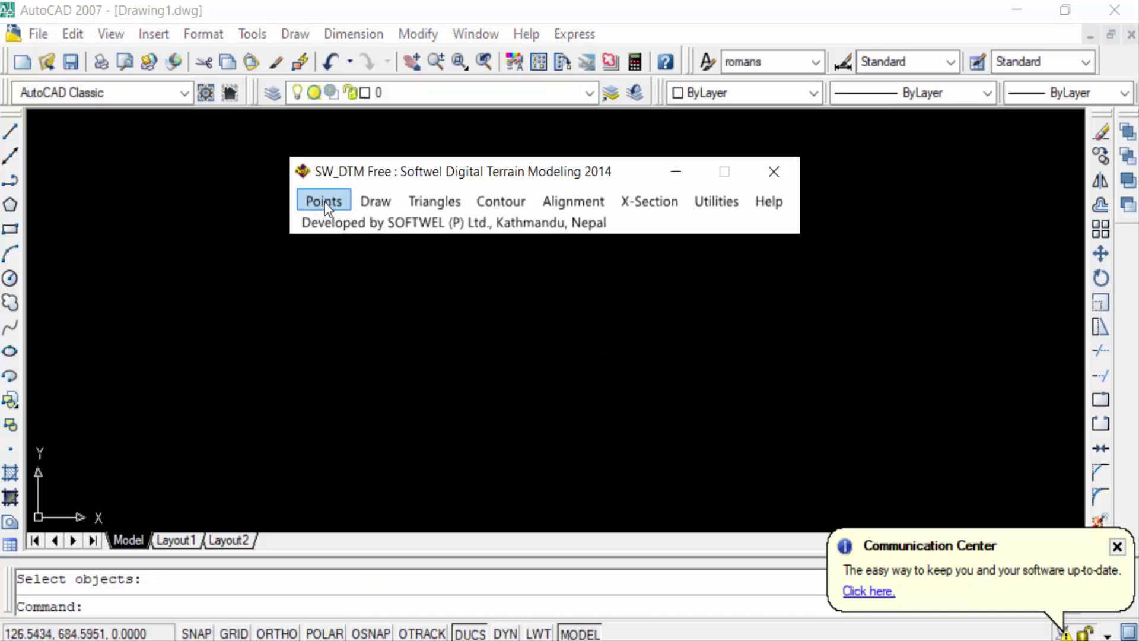
left_click(325, 201)
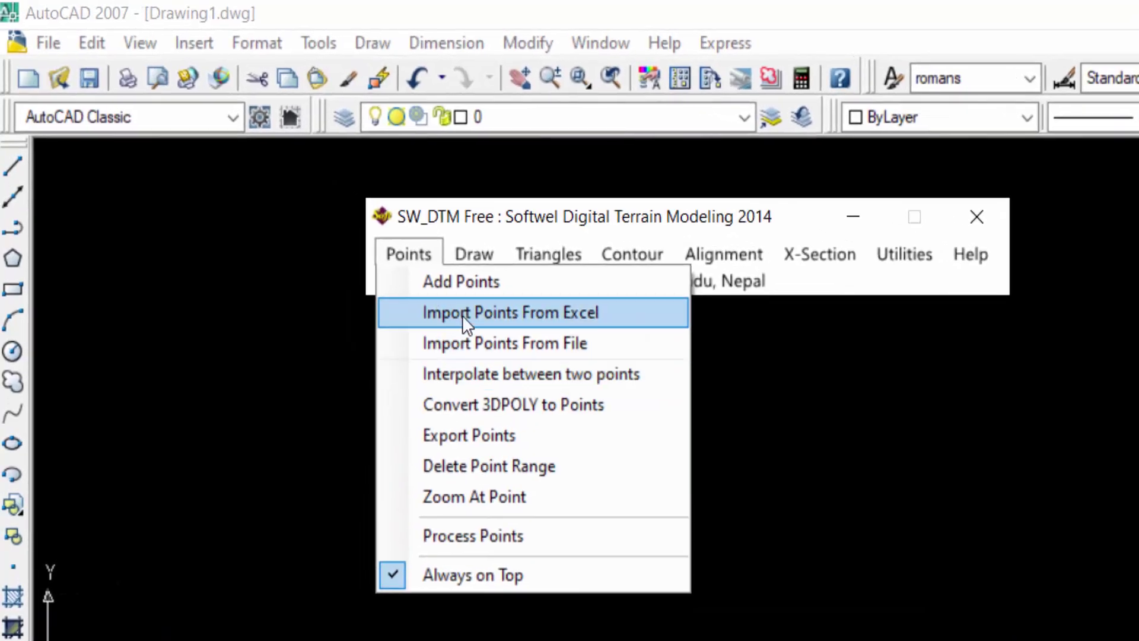
left_click(461, 312)
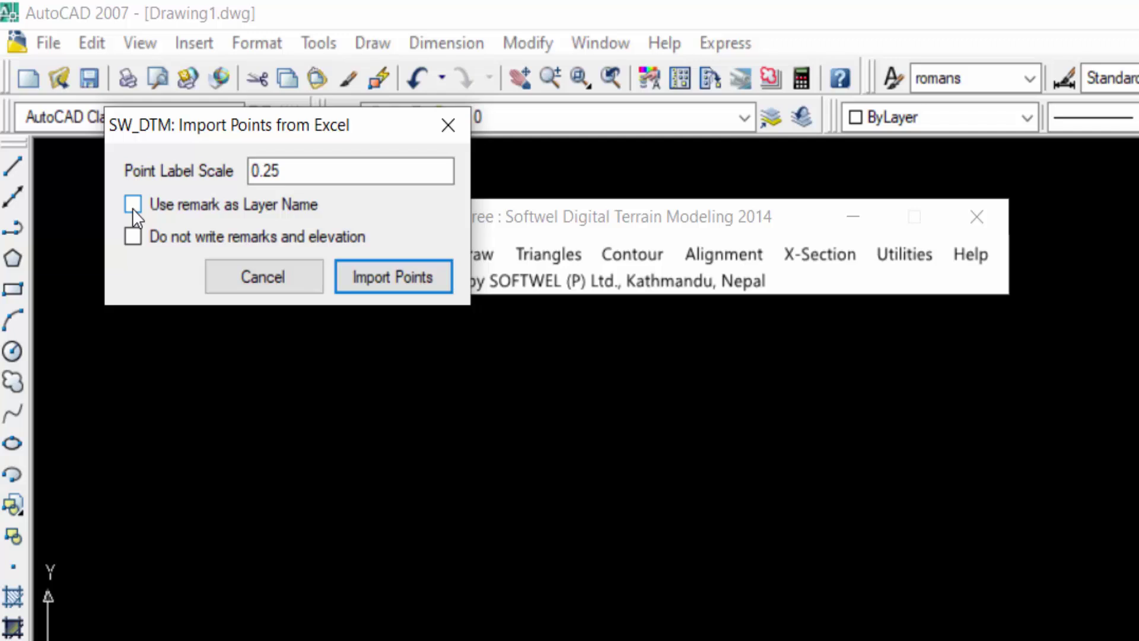
left_click(133, 205)
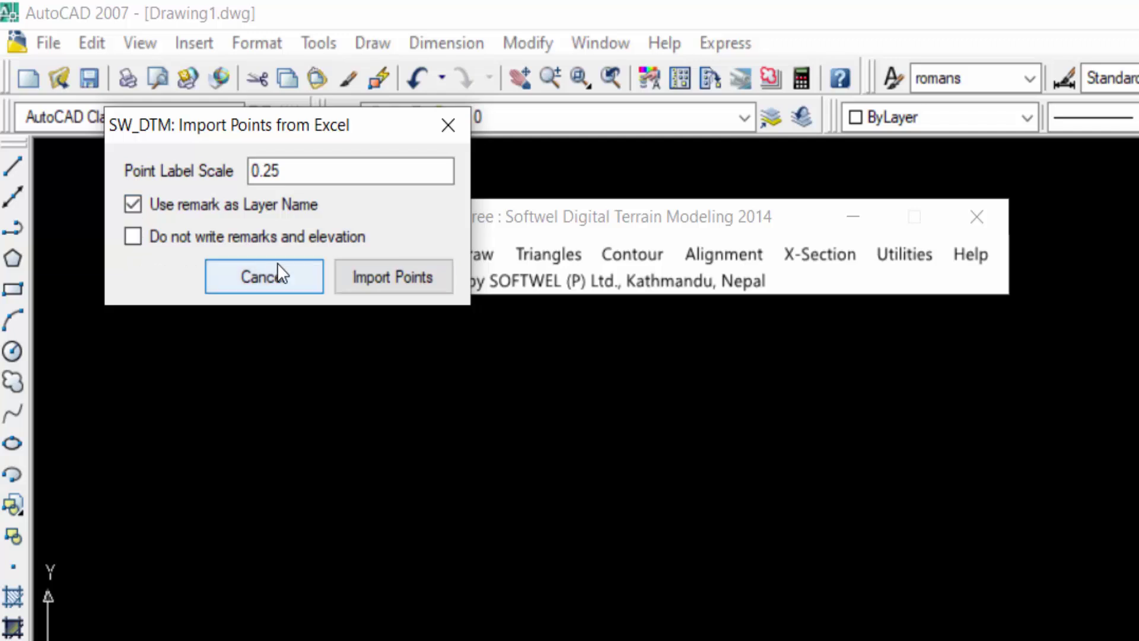
left_click(387, 279)
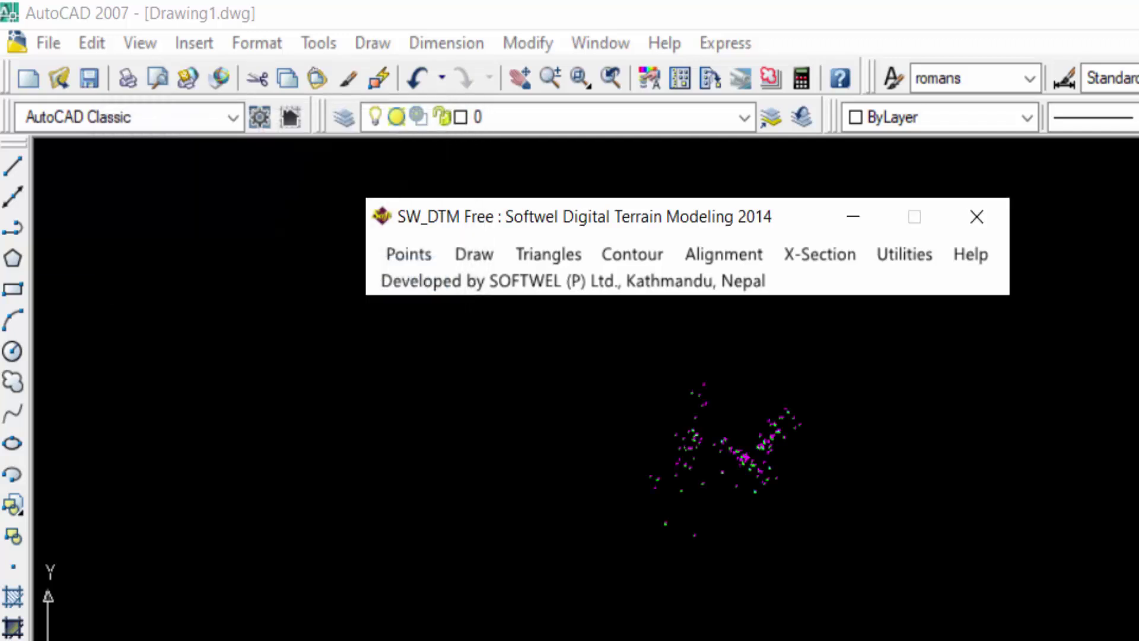
scroll(590, 369, "up", 3)
scroll(855, 493, "up", 4)
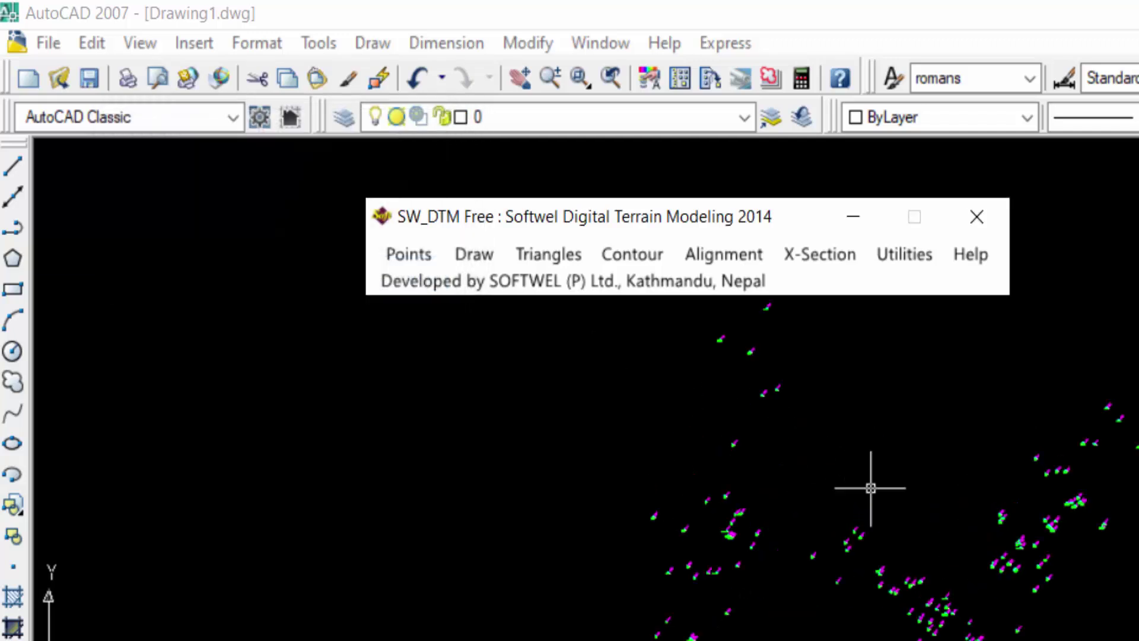
scroll(479, 532, "down", 5)
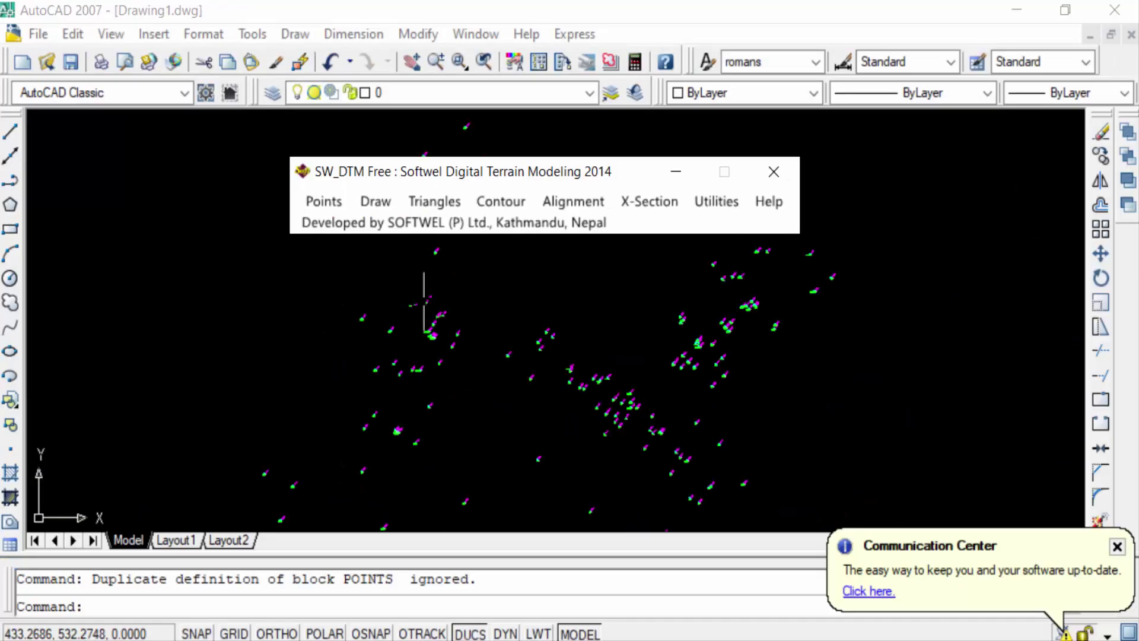
scroll(421, 310, "down", 4)
scroll(421, 312, "up", 3)
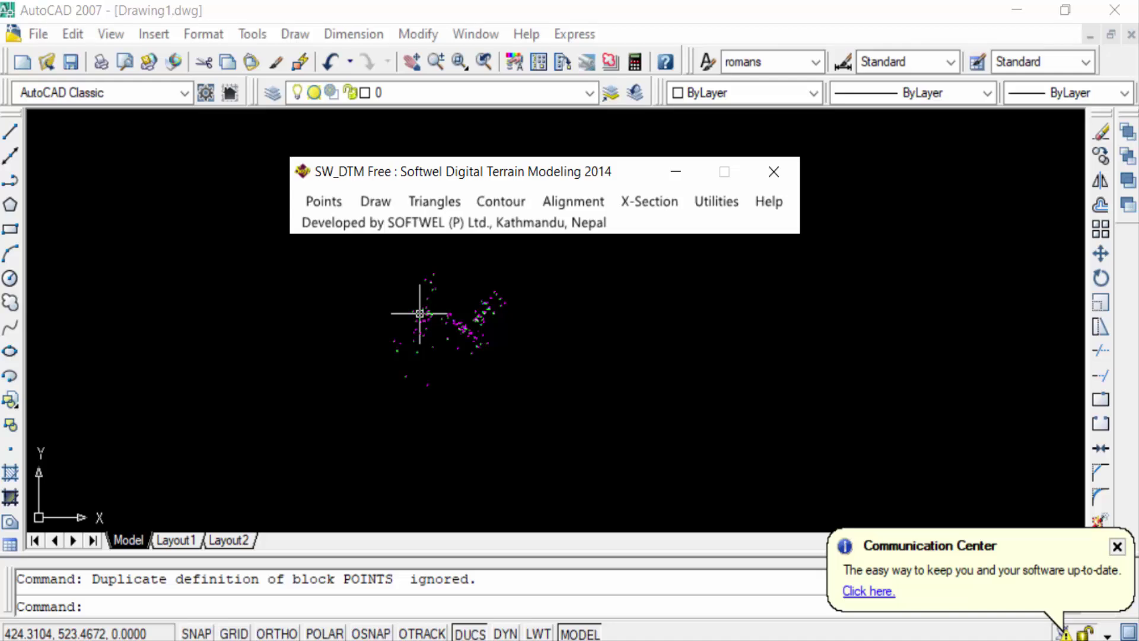
Erase all the survey points with a window selection
key("e")
key("Return")
left_click(514, 392)
left_click(341, 257)
key("Return")
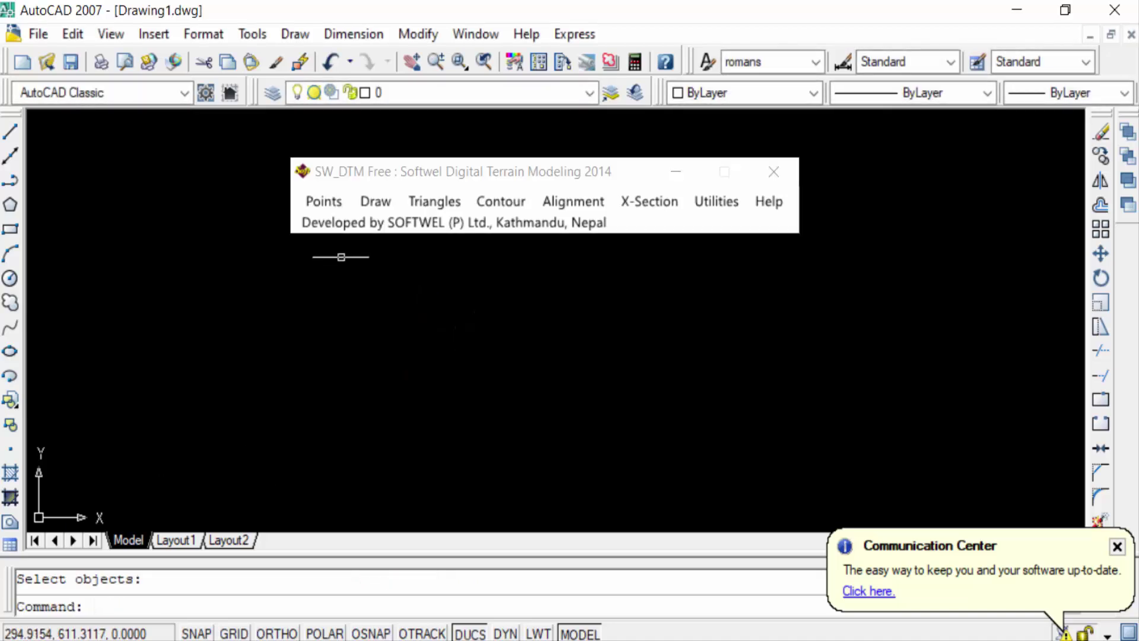
Re-import the Excel points on remark layers without remark and elevation labels
left_click(336, 205)
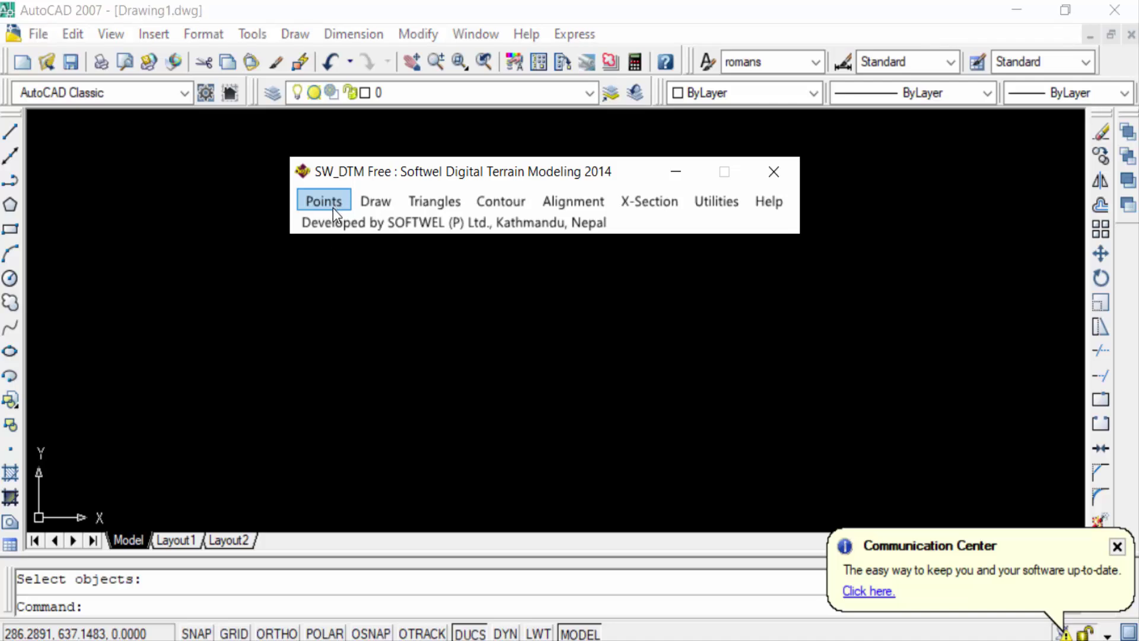
left_click(330, 205)
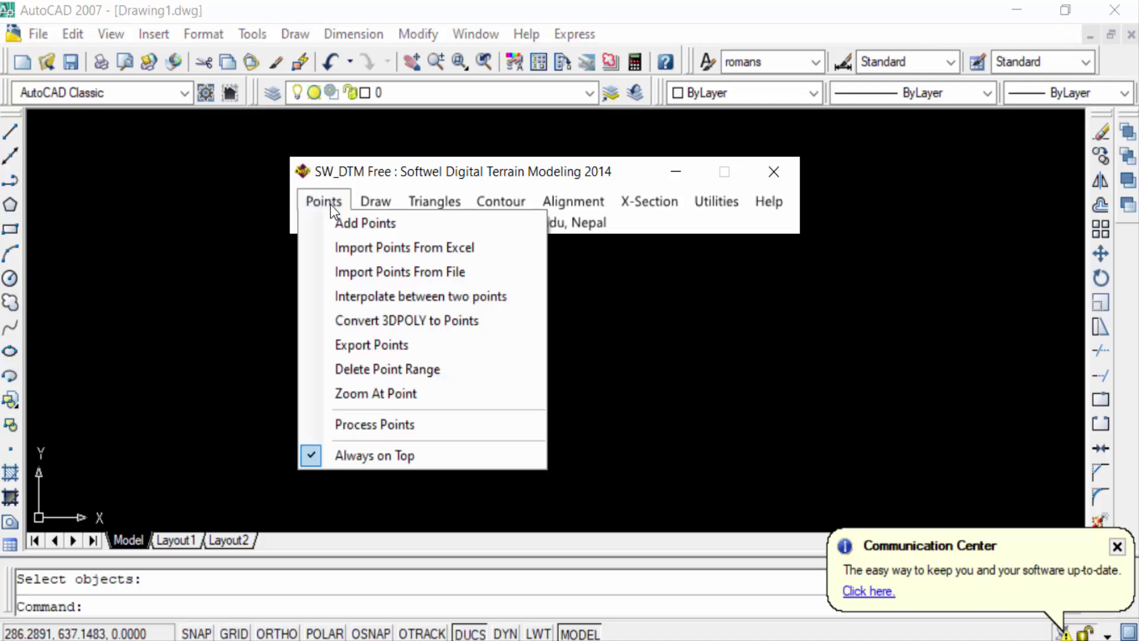
left_click(372, 251)
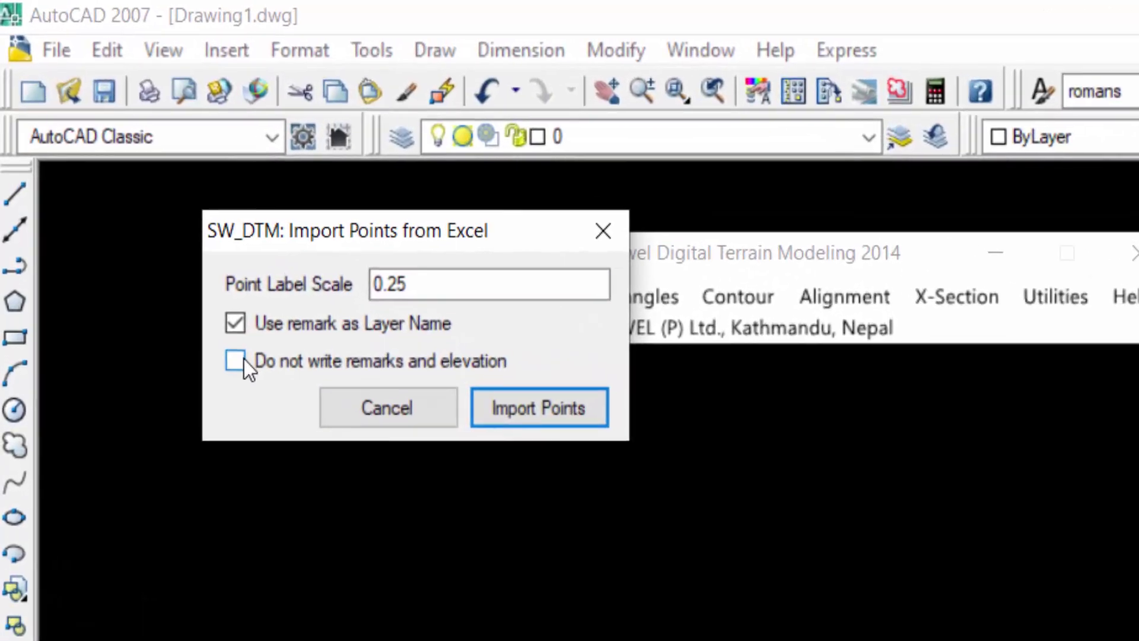
left_click(236, 363)
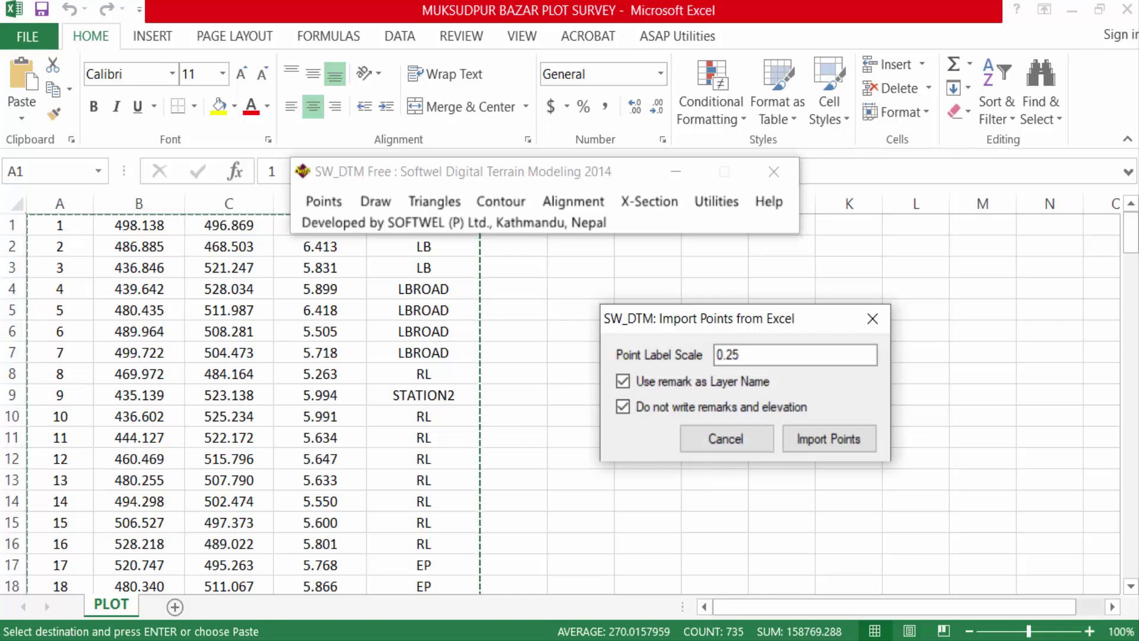
key("alt+Tab")
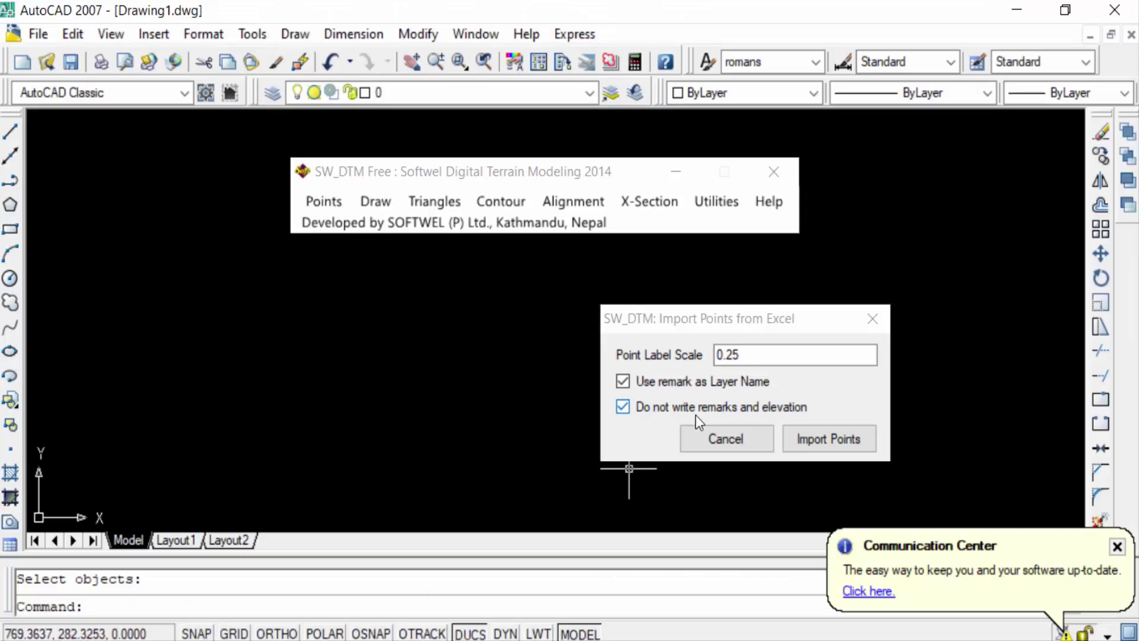
left_click_drag(693, 321, 286, 282)
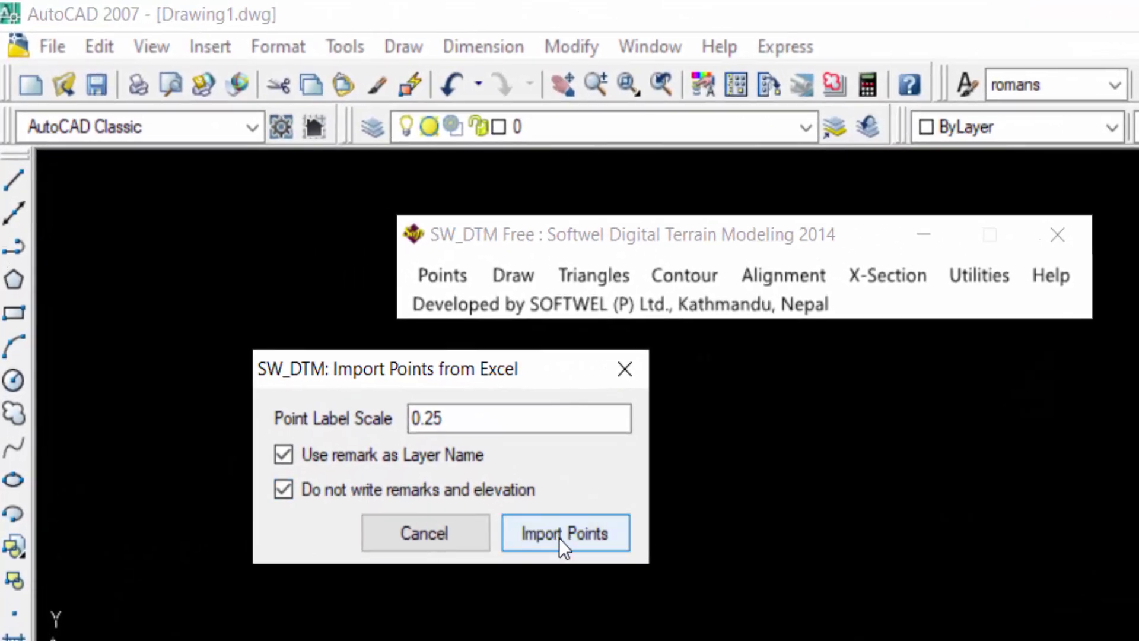
left_click(559, 538)
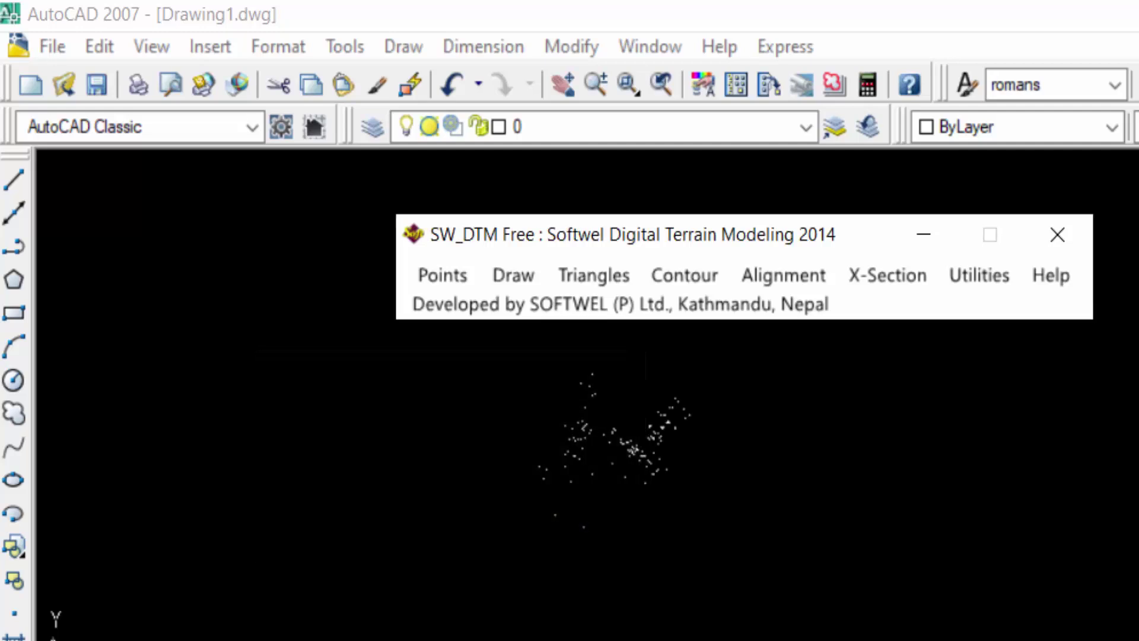
scroll(635, 432, "up", 5)
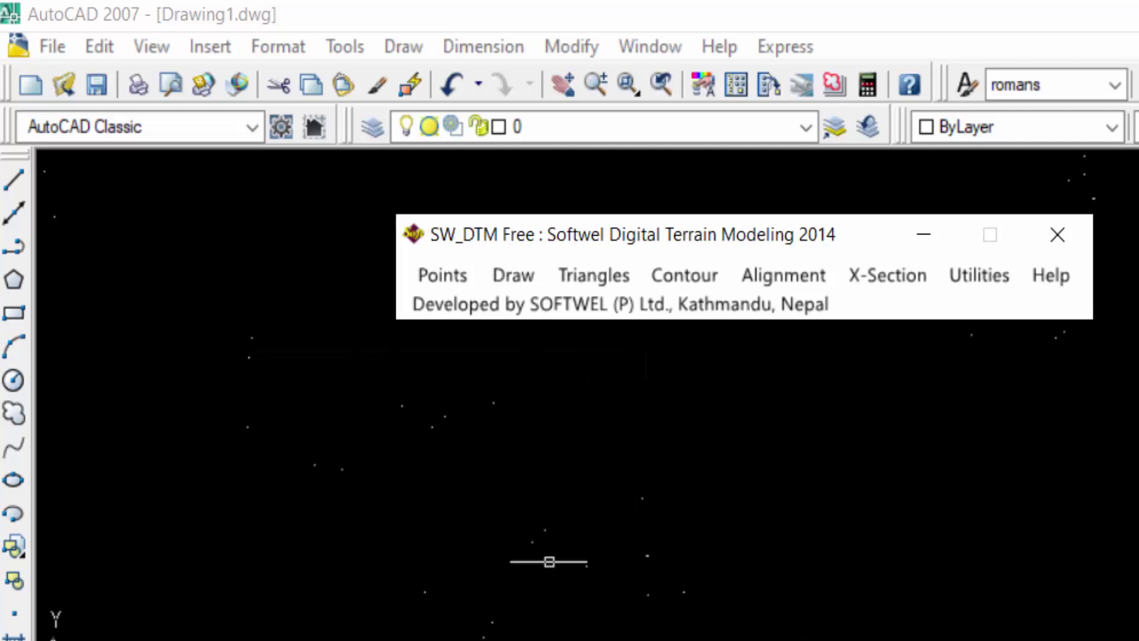
scroll(512, 492, "up", 3)
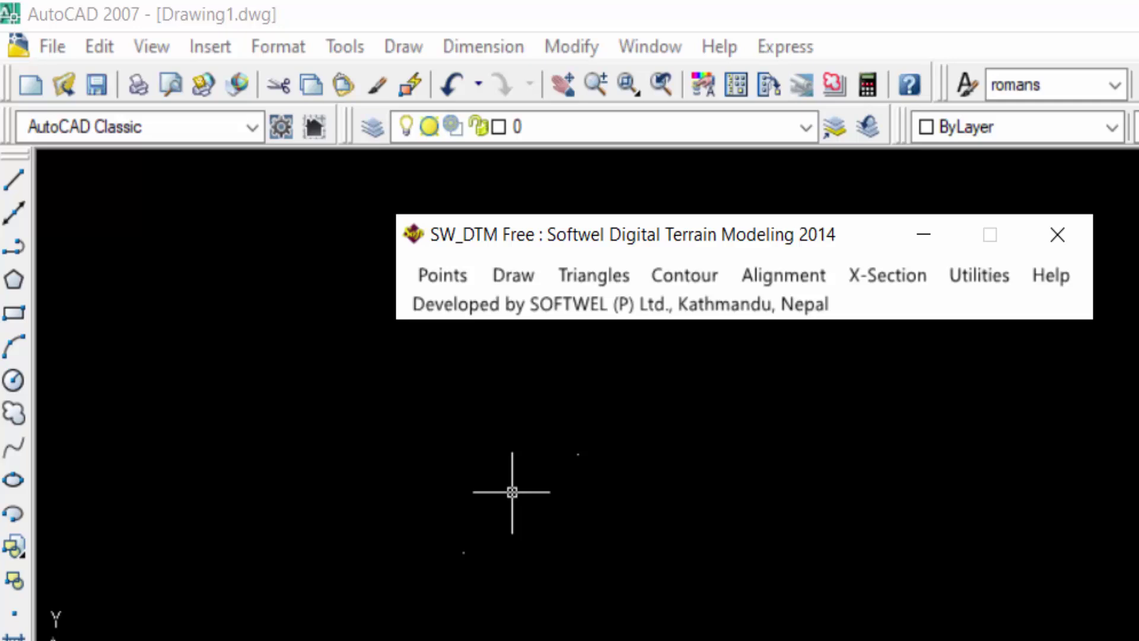
scroll(603, 536, "up", 2)
scroll(600, 514, "down", 3)
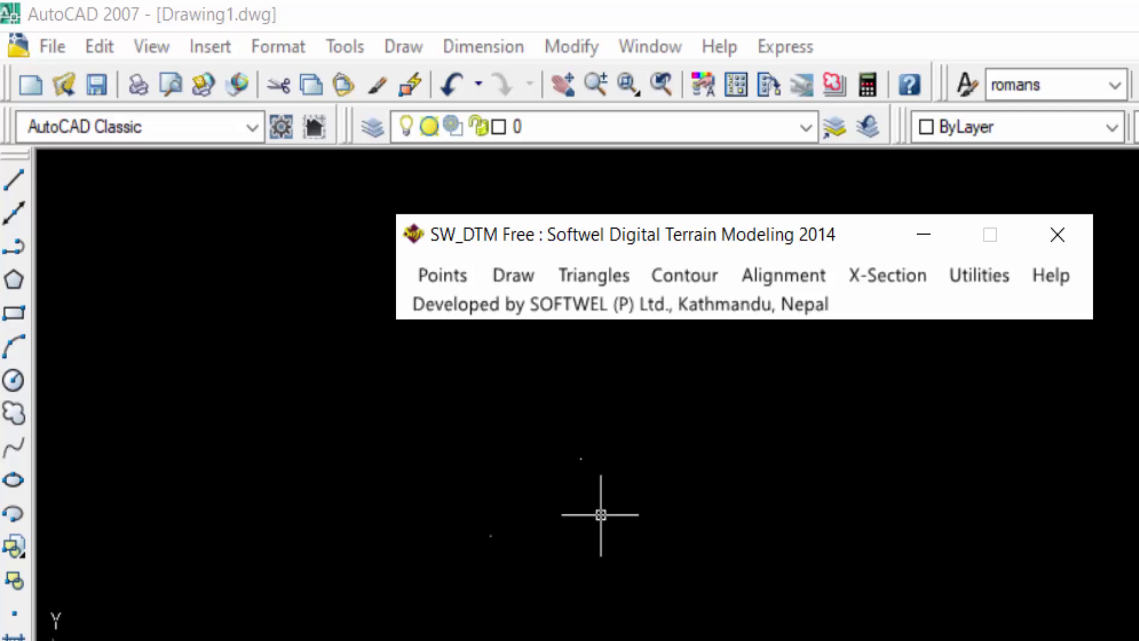
scroll(573, 476, "up", 2)
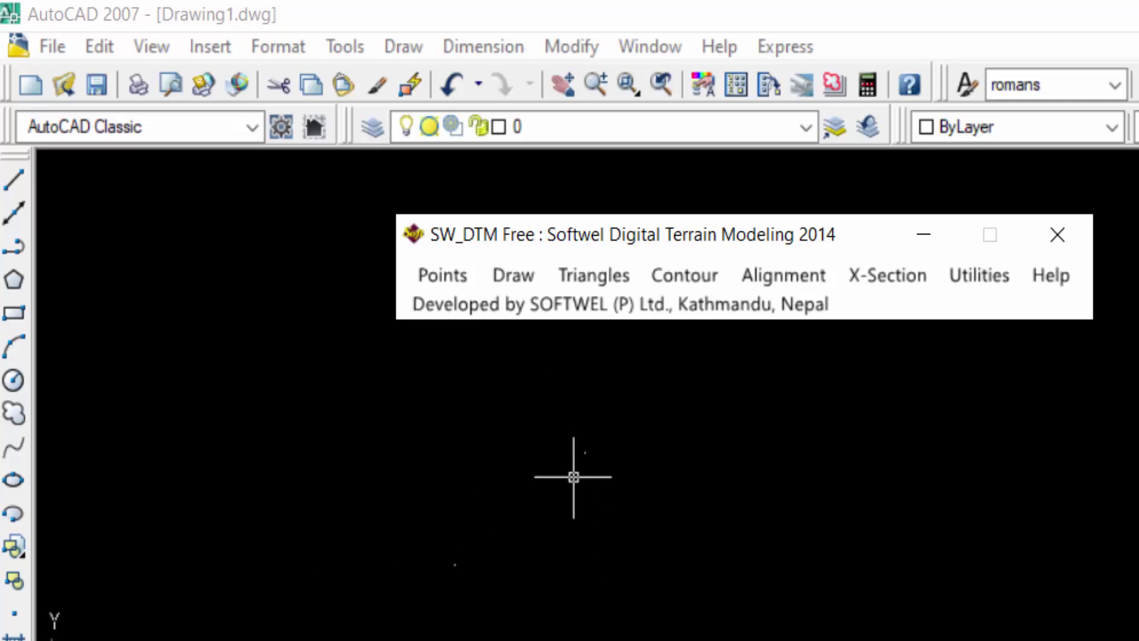
scroll(701, 399, "down", 3)
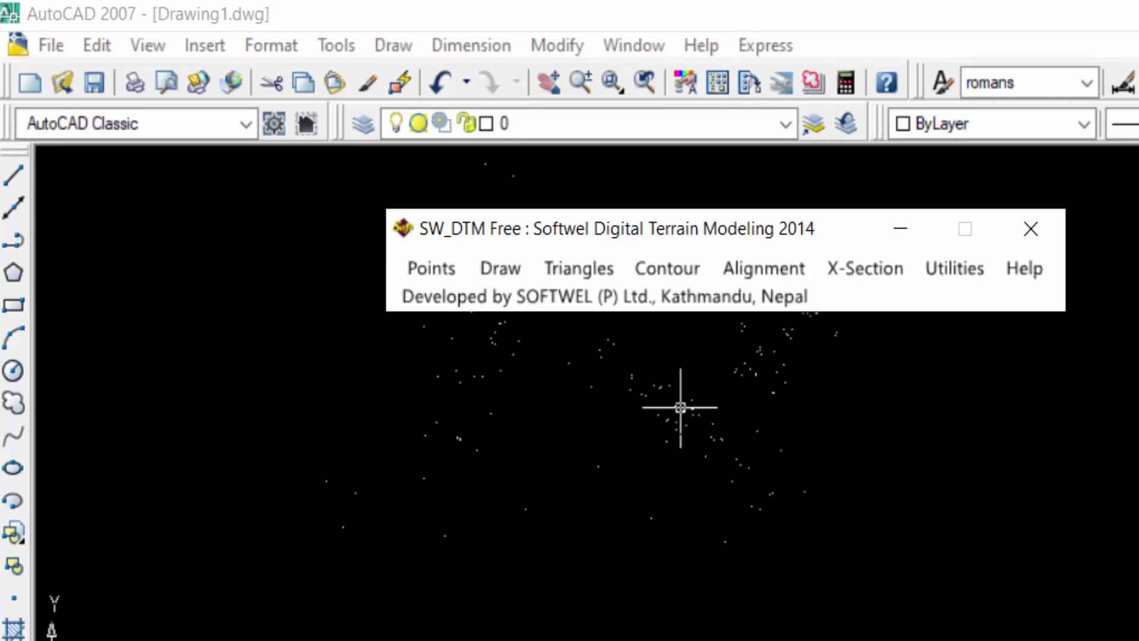
scroll(676, 406, "down", 2)
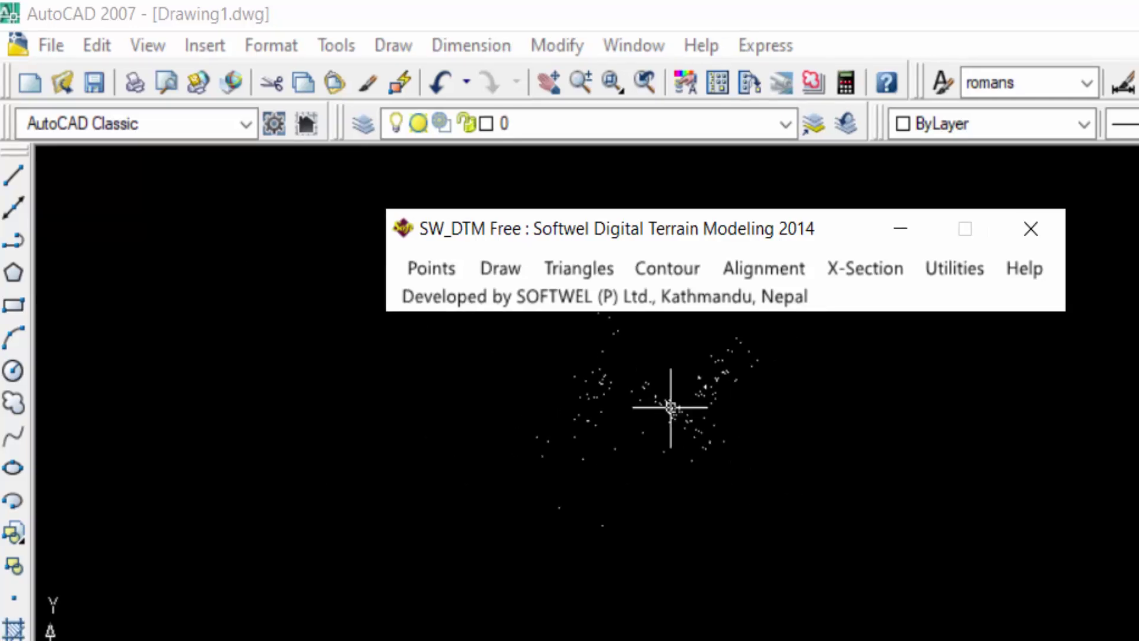
scroll(670, 407, "up", 1)
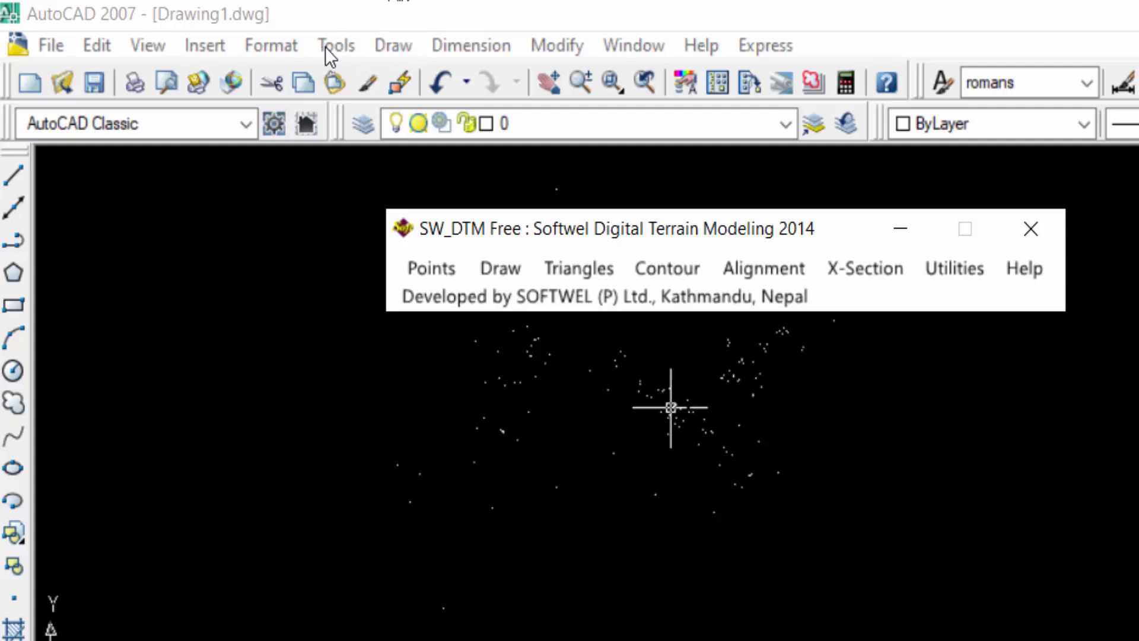
Set the point style to the plus-sign cross at 5% size via Format > Point Style
left_click(283, 49)
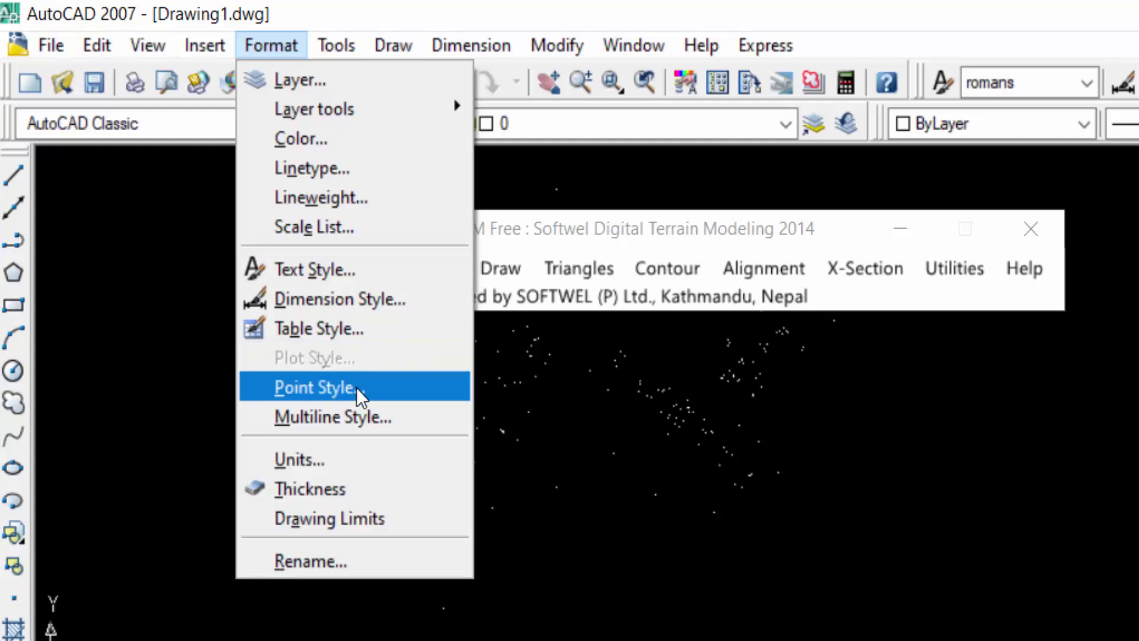
left_click(359, 395)
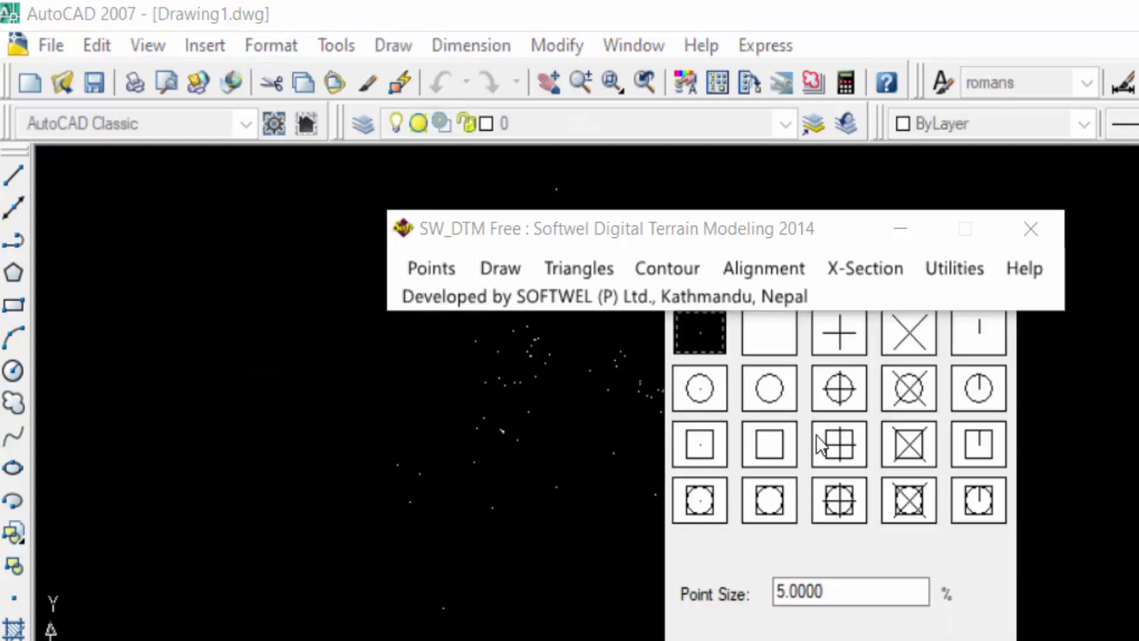
left_click_drag(859, 230, 479, 205)
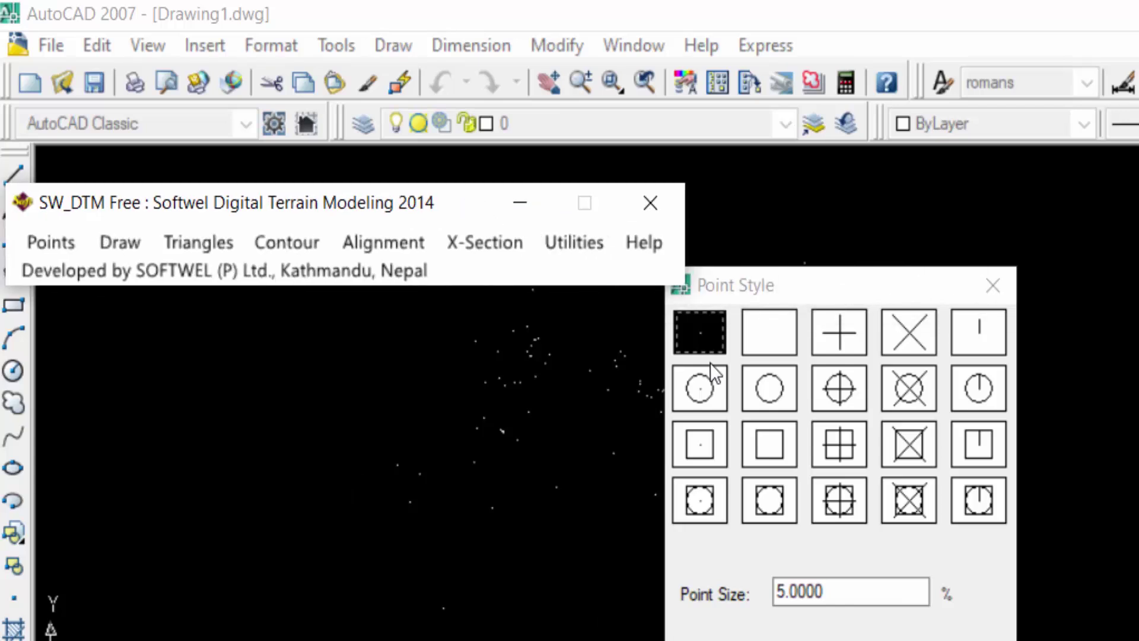
left_click(851, 330)
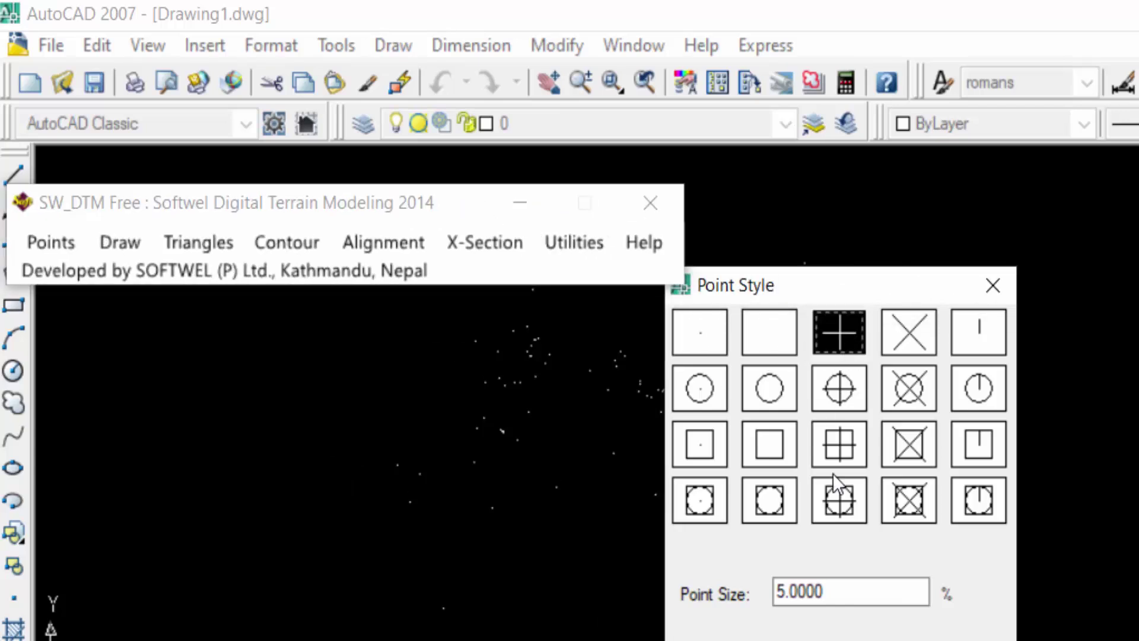
key("Return")
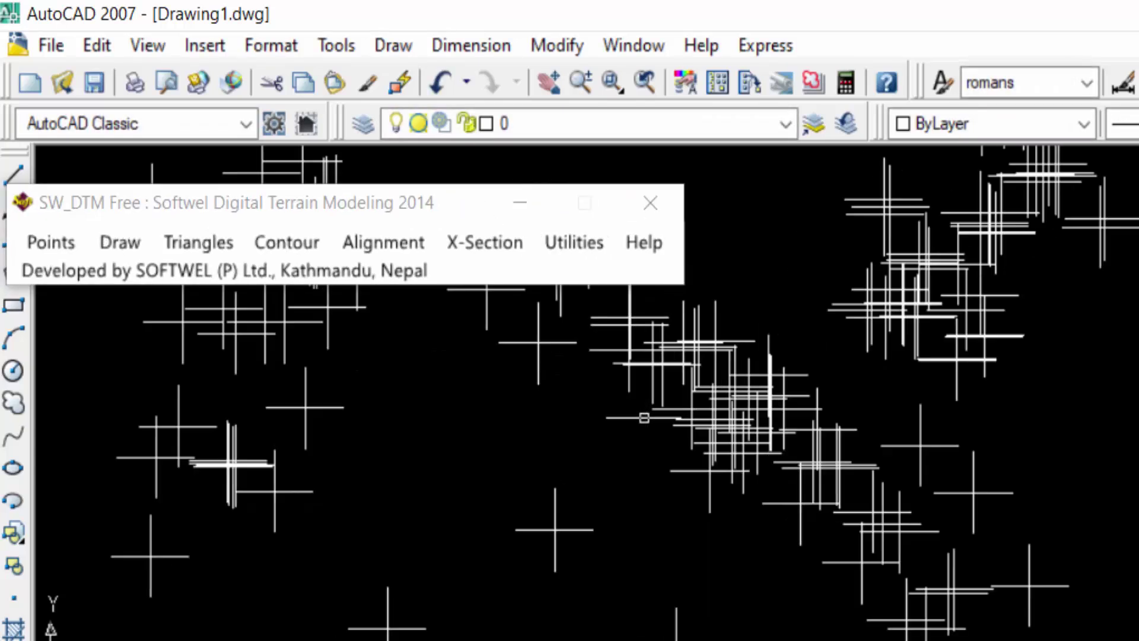